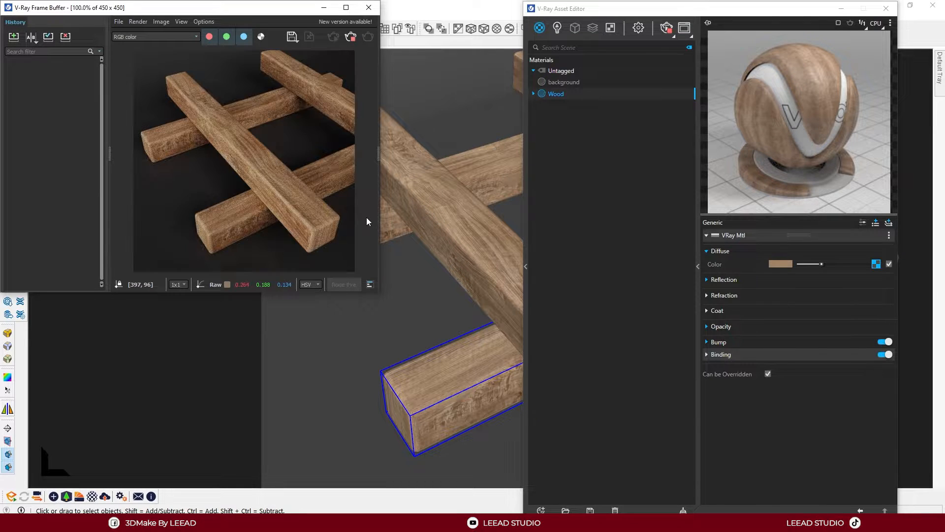
# Stop the interactive render and arrange the frame buffer and asset editor side by side, with the render enlarged
pyautogui.click(351, 38)
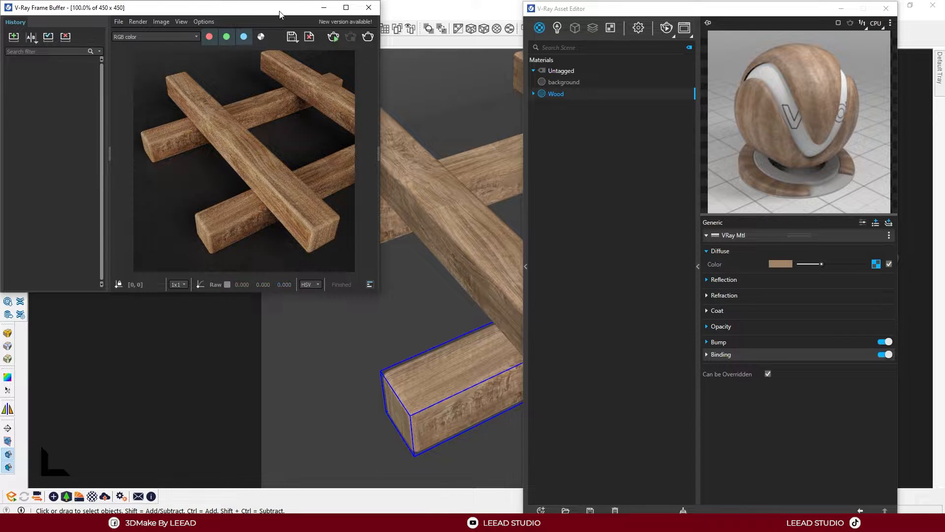
pyautogui.moveTo(249, 13); pyautogui.dragTo(1, 173)
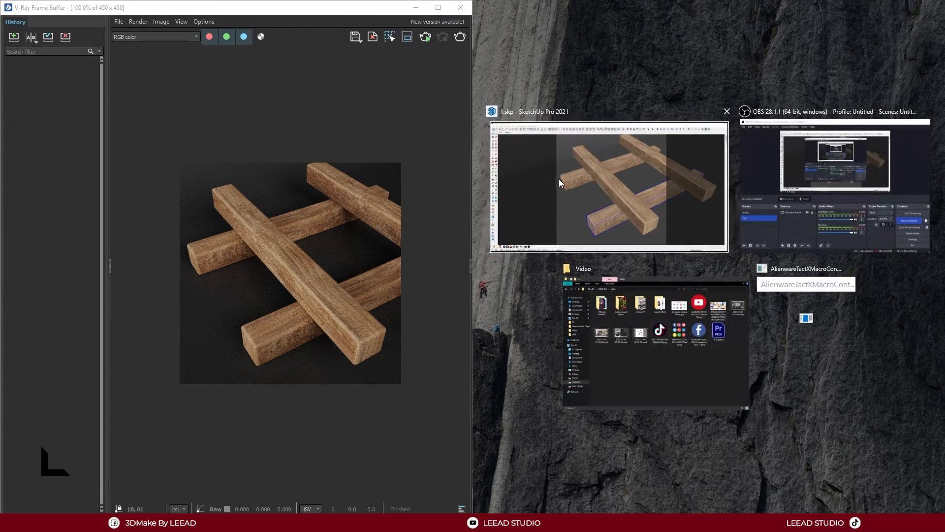
pyautogui.click(574, 165)
pyautogui.moveTo(730, 11)
pyautogui.mouseDown()
pyautogui.moveTo(71, 211)
pyautogui.moveTo(673, 96)
pyautogui.moveTo(716, 21)
pyautogui.mouseUp()
pyautogui.scroll(5, 267, 136)
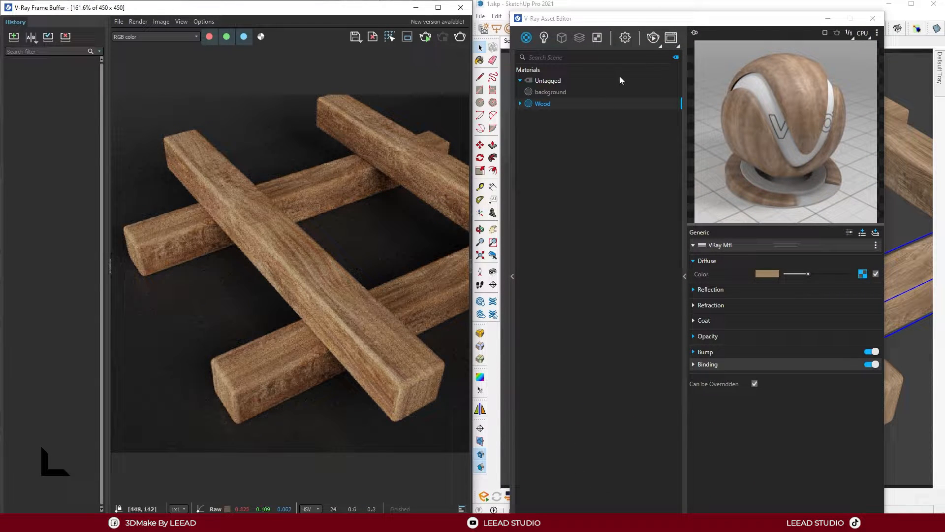
pyautogui.moveTo(640, 22); pyautogui.dragTo(670, 14)
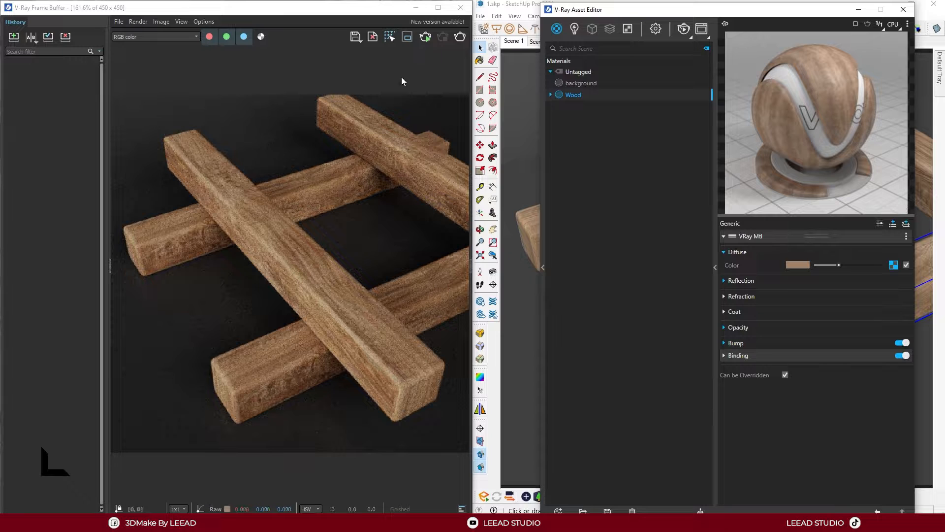
# Run a production render of the wooden beams and save the image to the render history
pyautogui.click(460, 37)
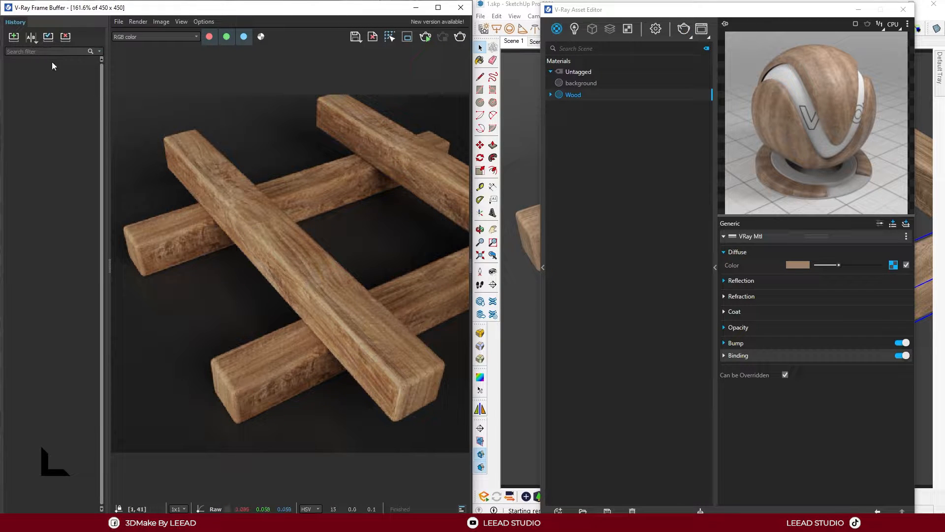
pyautogui.click(14, 38)
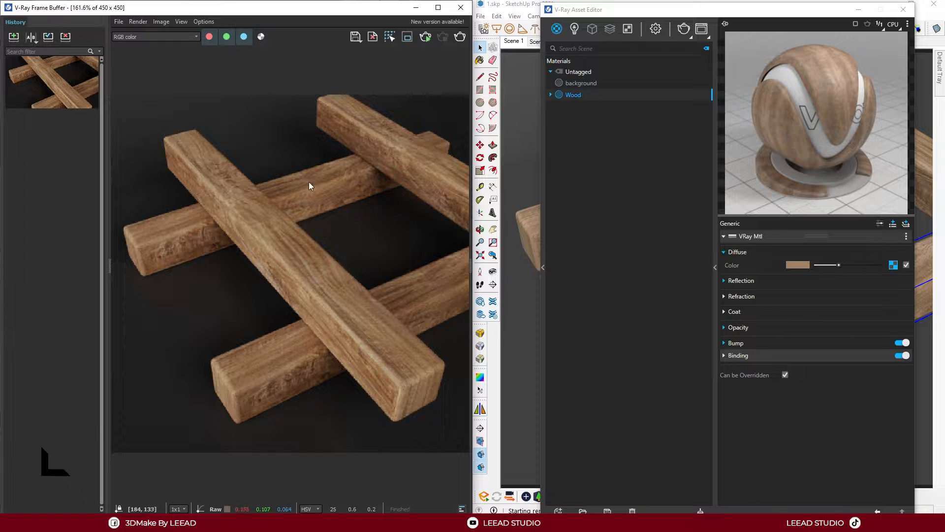
# Wrap the Wood material's diffuse texture in a Dirt map and start an interactive render
pyautogui.moveTo(729, 14); pyautogui.dragTo(693, 11)
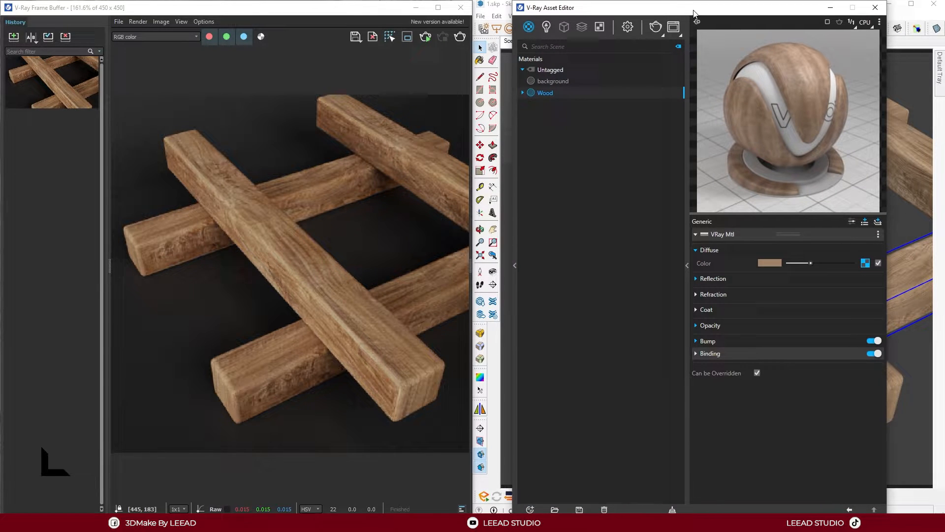
pyautogui.click(866, 263)
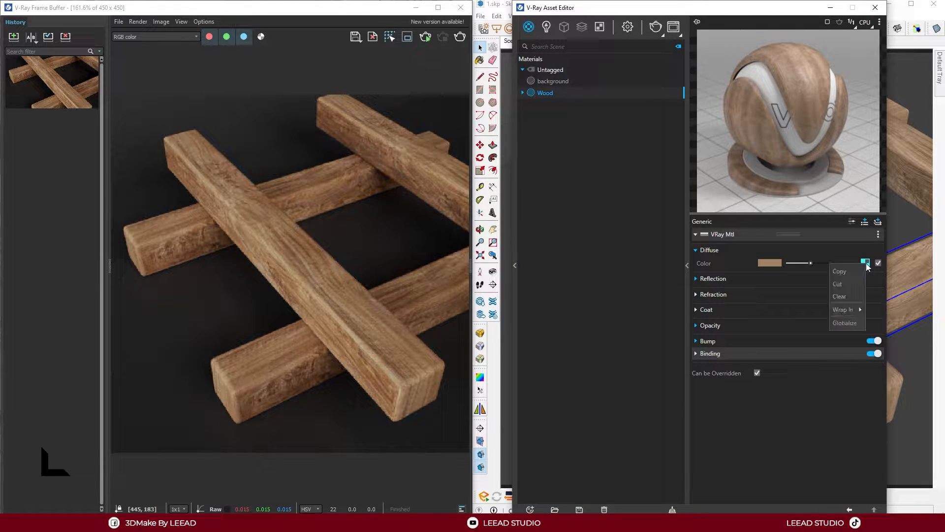
pyautogui.moveTo(852, 309)
pyautogui.scroll(-2, 797, 291)
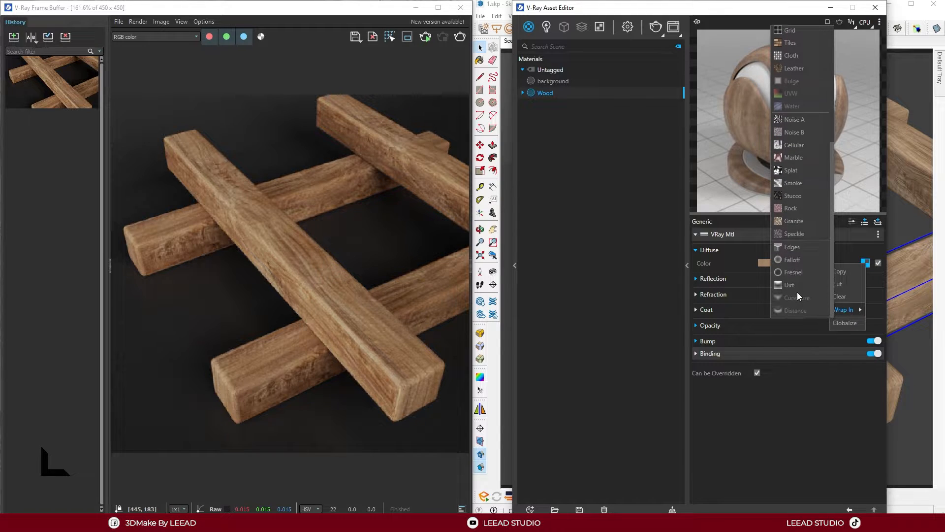
pyautogui.click(790, 287)
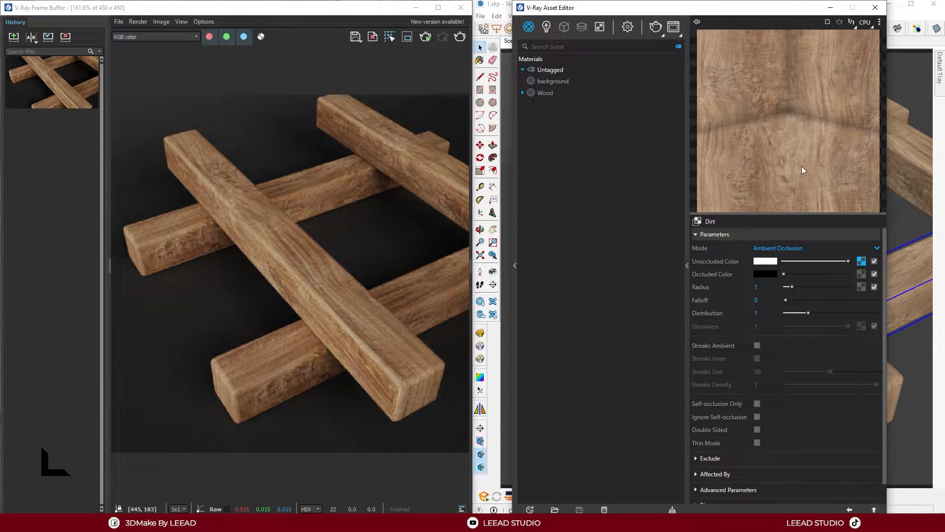
pyautogui.click(425, 36)
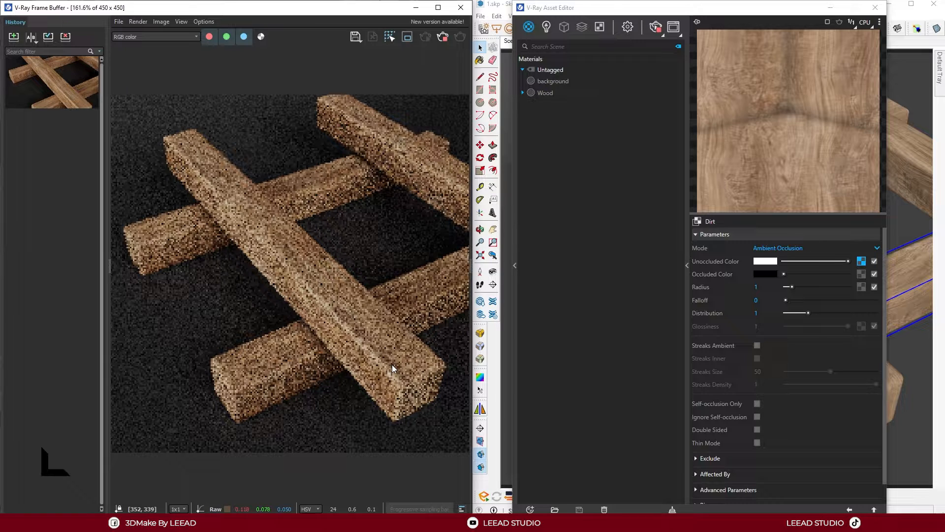
# Brighten the Dirt map's occluded color to white and set its radius to 2
pyautogui.click(802, 274)
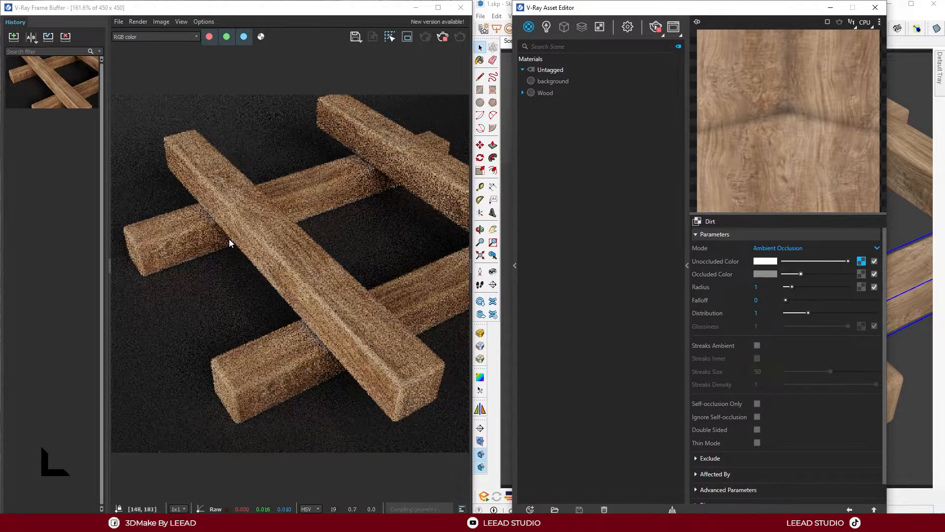
pyautogui.moveTo(801, 274); pyautogui.dragTo(861, 273)
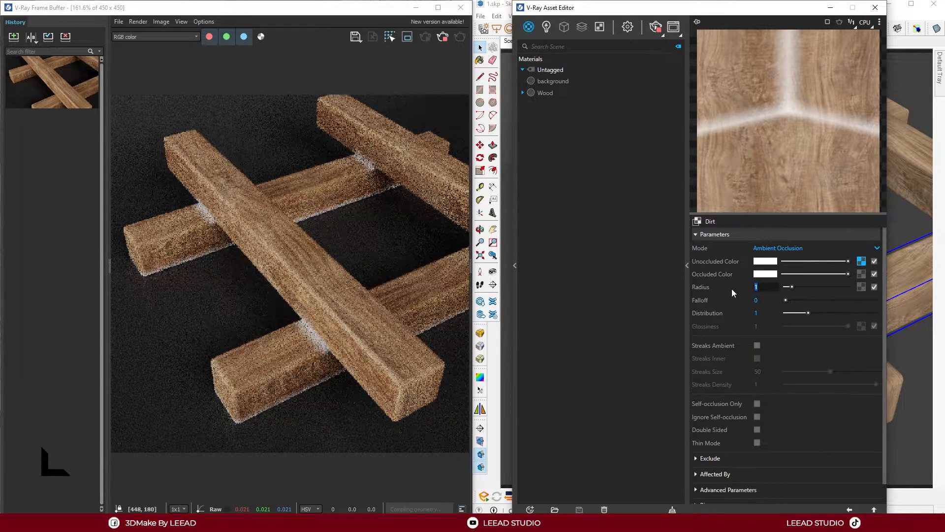
pyautogui.write('2')
pyautogui.press('Return')
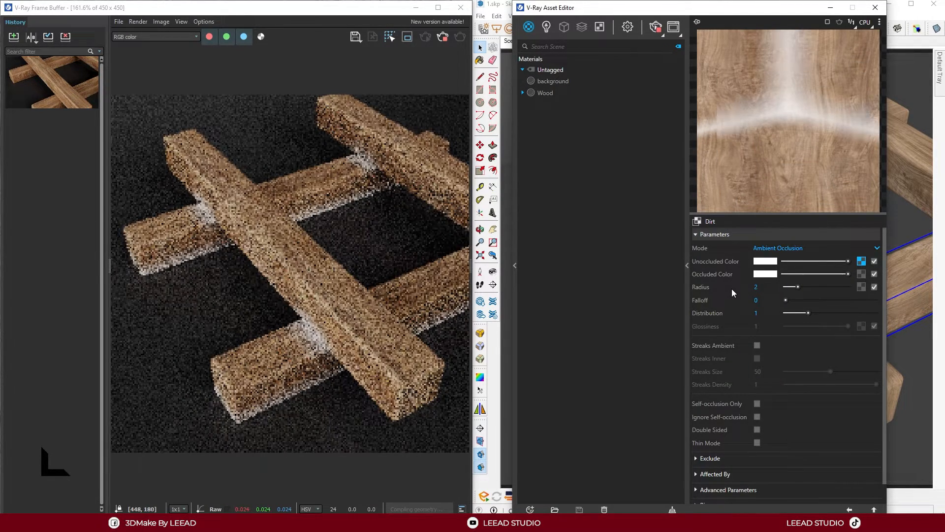
# Set the Dirt map's radius to 5 and tone its occluded color down to light grey
pyautogui.doubleClick(758, 287)
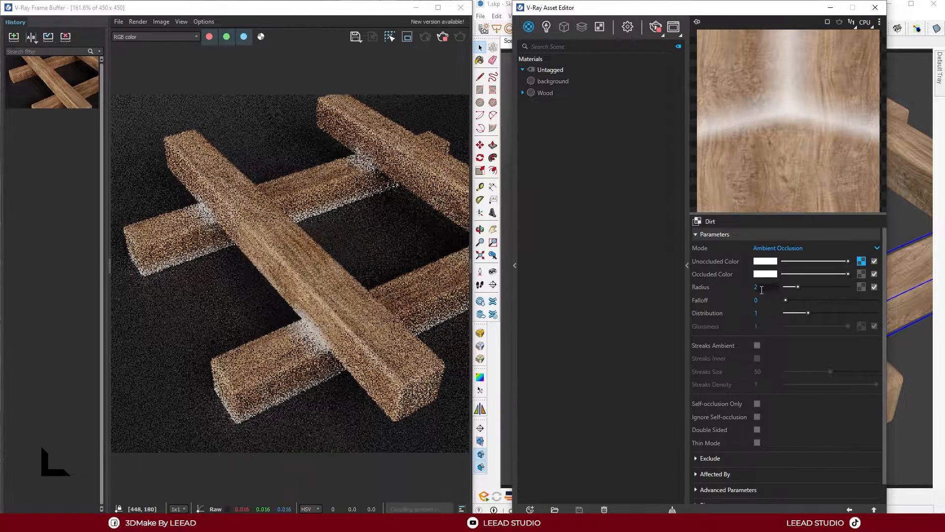
pyautogui.write('5')
pyautogui.press('Return')
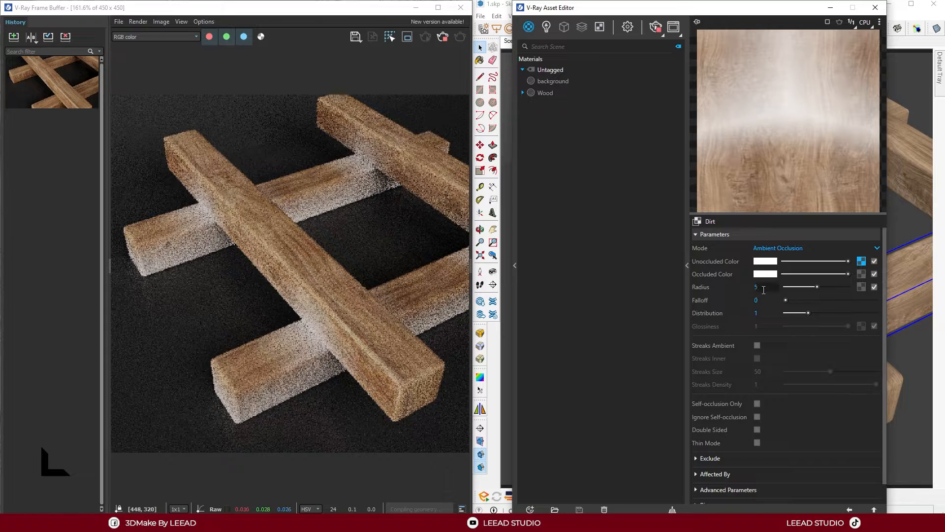
pyautogui.click(817, 273)
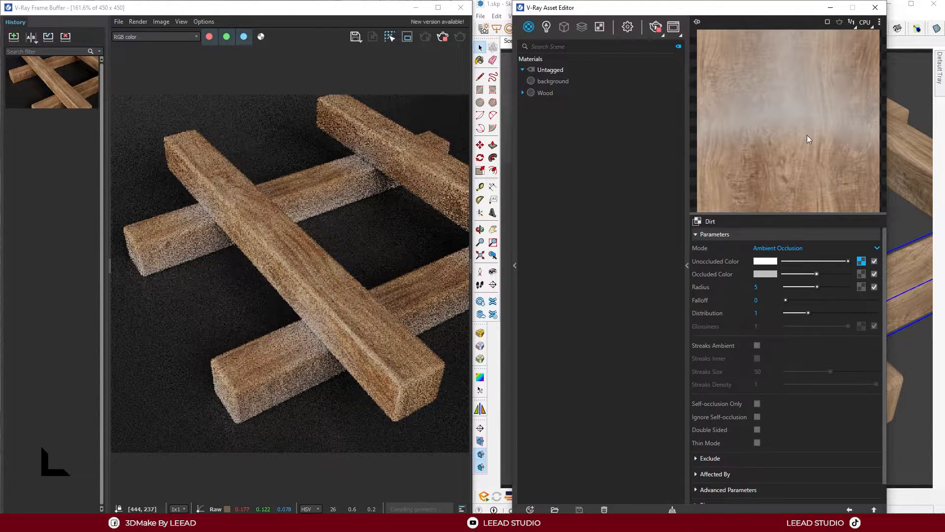
# Load 23.jpg from the Desktop as a bitmap texture for the Dirt radius and return to the Dirt settings
pyautogui.click(862, 285)
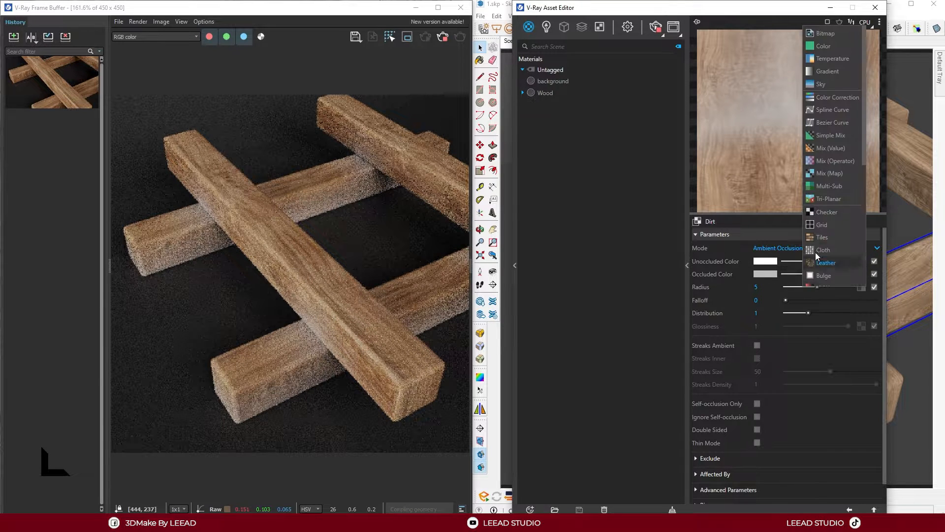
pyautogui.click(825, 34)
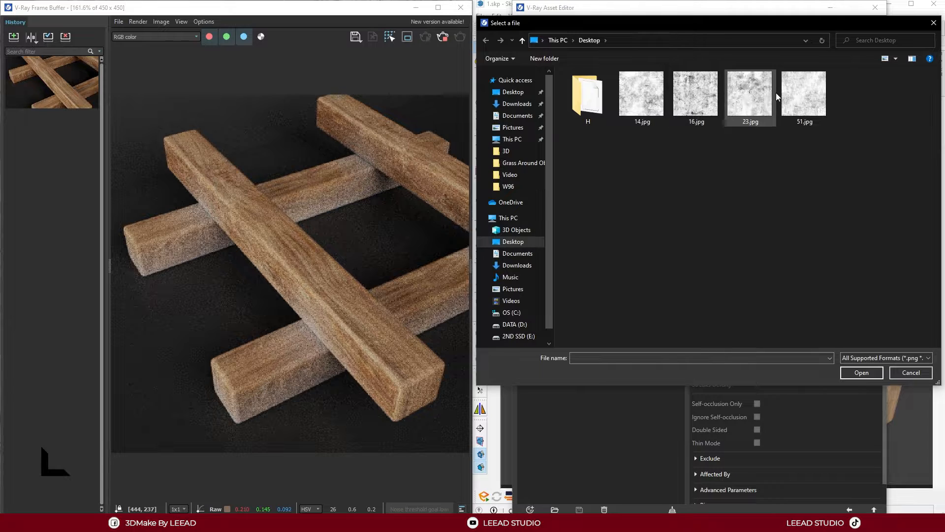
pyautogui.click(771, 117)
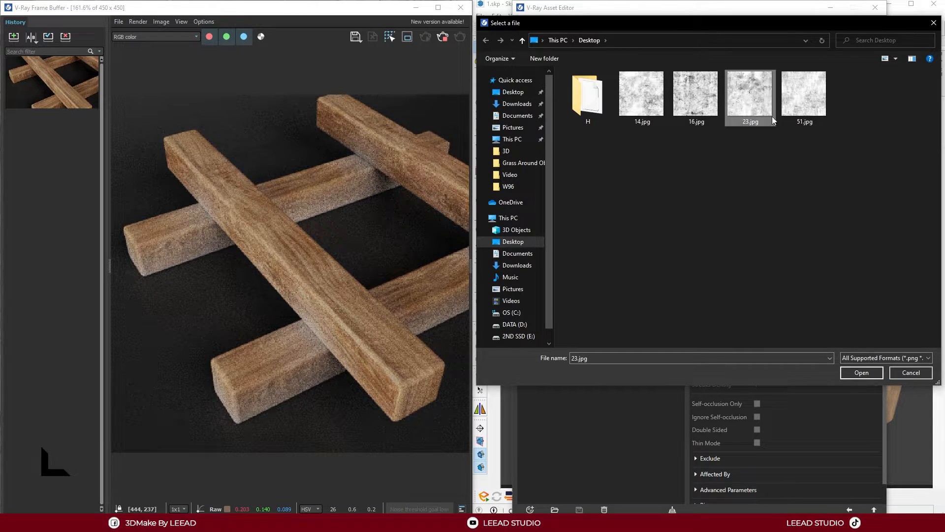
pyautogui.click(862, 373)
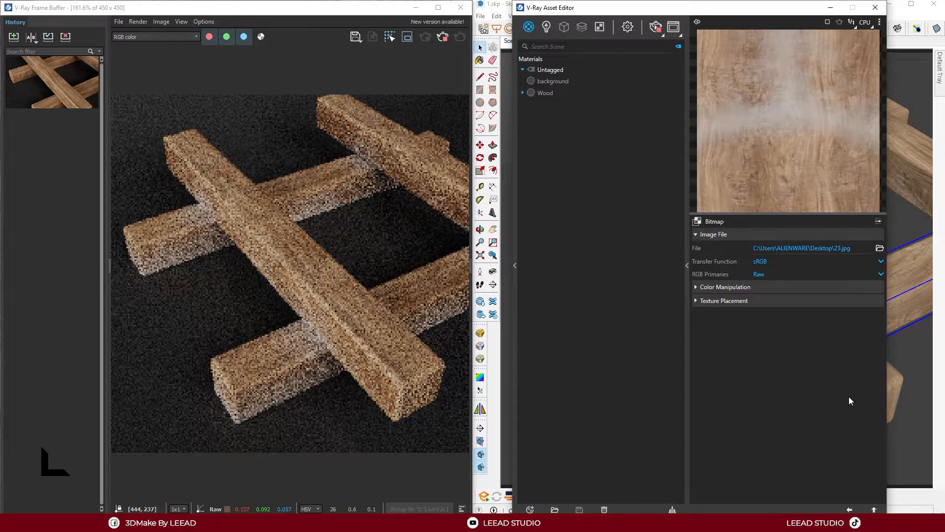
pyautogui.click(850, 510)
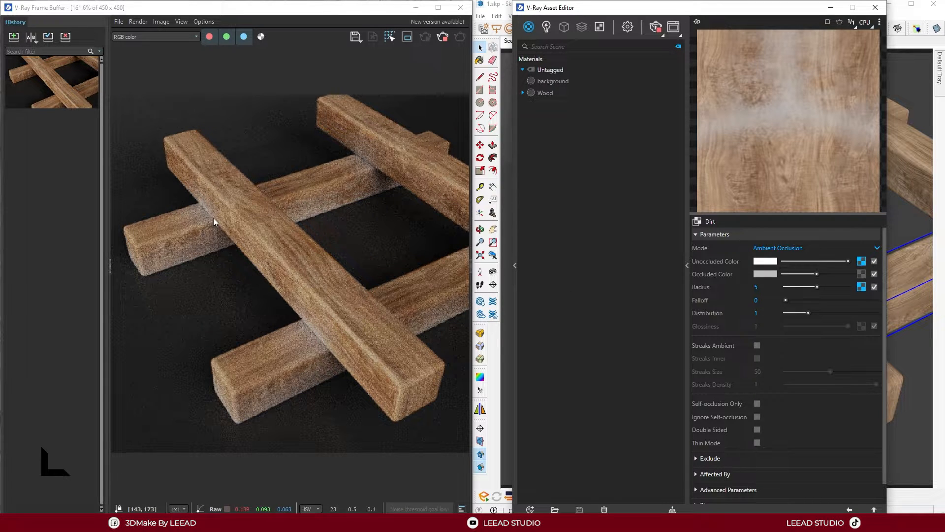
# Stop the interactive render, run a production render of the dirtied beams and save it to the history
pyautogui.click(442, 38)
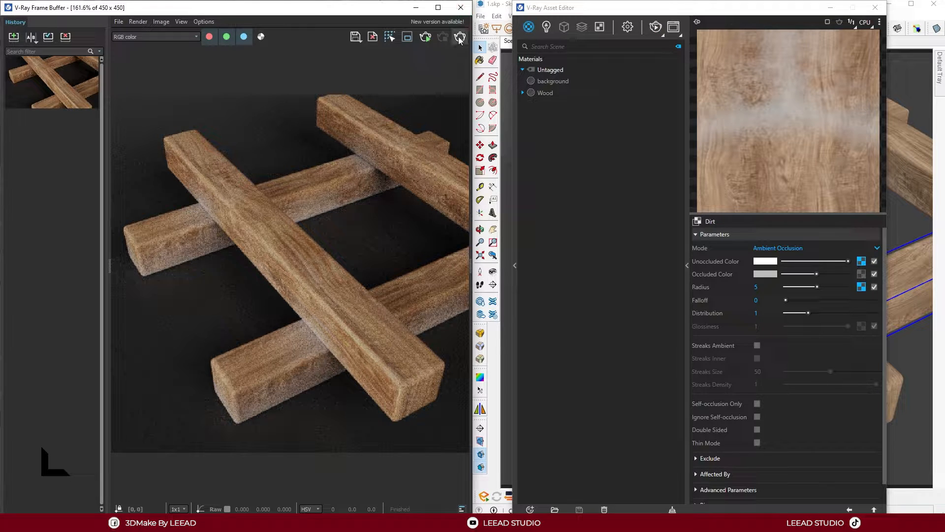
pyautogui.click(459, 37)
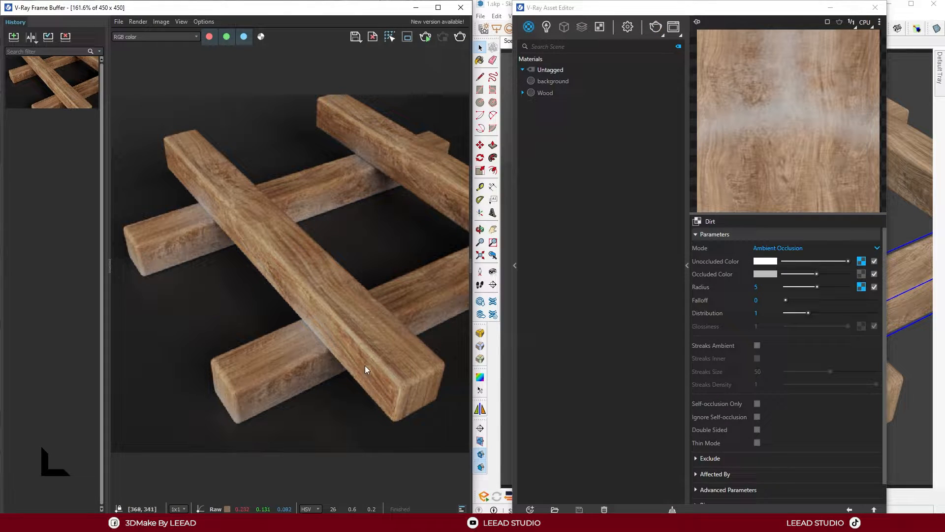
pyautogui.click(14, 37)
# Compare the dirt render as A with the original wood render as B, and close the comparison
pyautogui.doubleClick(53, 117)
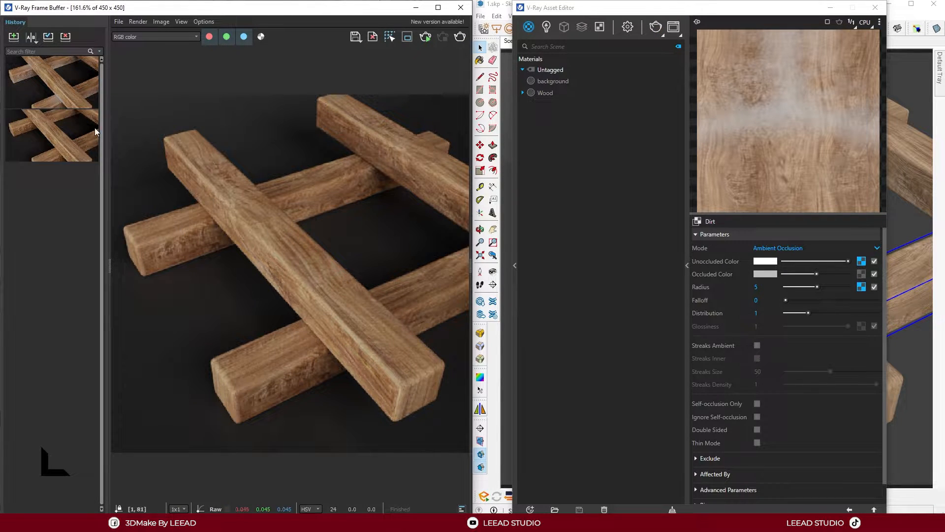
pyautogui.click(31, 36)
pyautogui.click(30, 88)
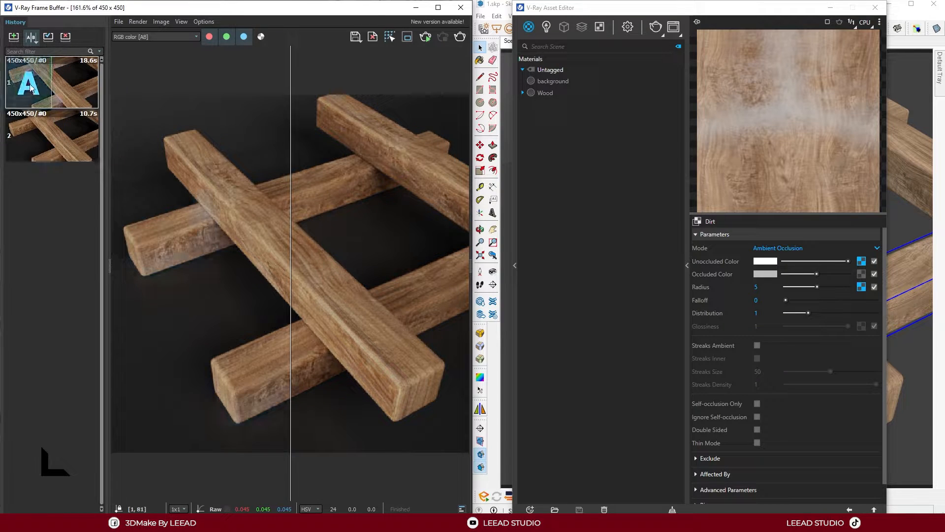
pyautogui.click(74, 135)
pyautogui.moveTo(291, 223); pyautogui.dragTo(465, 268)
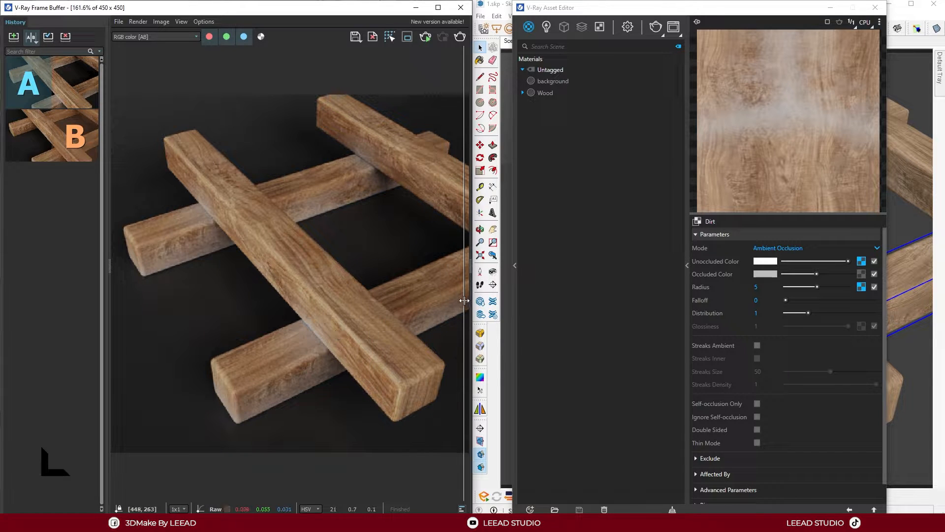
pyautogui.moveTo(464, 301)
pyautogui.mouseDown()
pyautogui.moveTo(272, 309)
pyautogui.moveTo(356, 311)
pyautogui.moveTo(369, 310)
pyautogui.moveTo(344, 307)
pyautogui.moveTo(461, 305)
pyautogui.moveTo(126, 302)
pyautogui.moveTo(471, 306)
pyautogui.mouseUp()
pyautogui.click(32, 38)
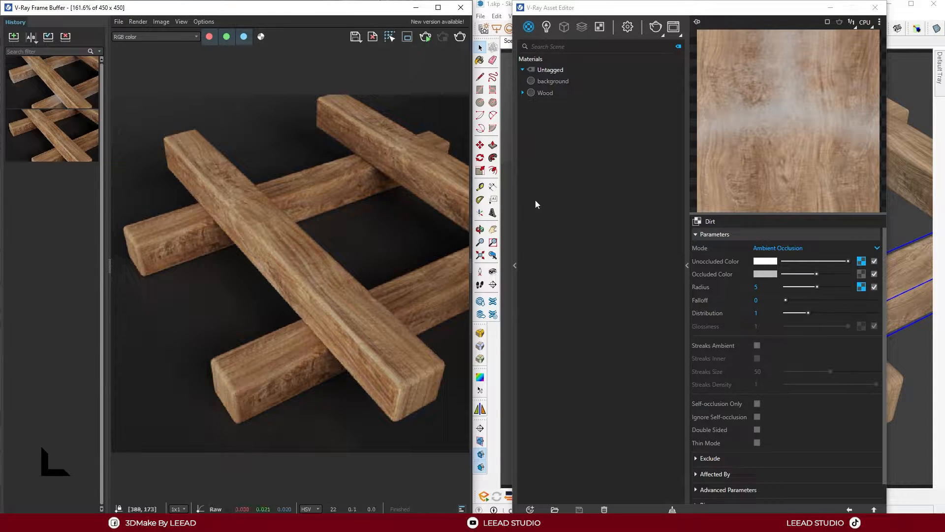
# Wrap the Wood material's diffuse texture in a Mix (Operator) map
pyautogui.click(578, 111)
pyautogui.click(547, 93)
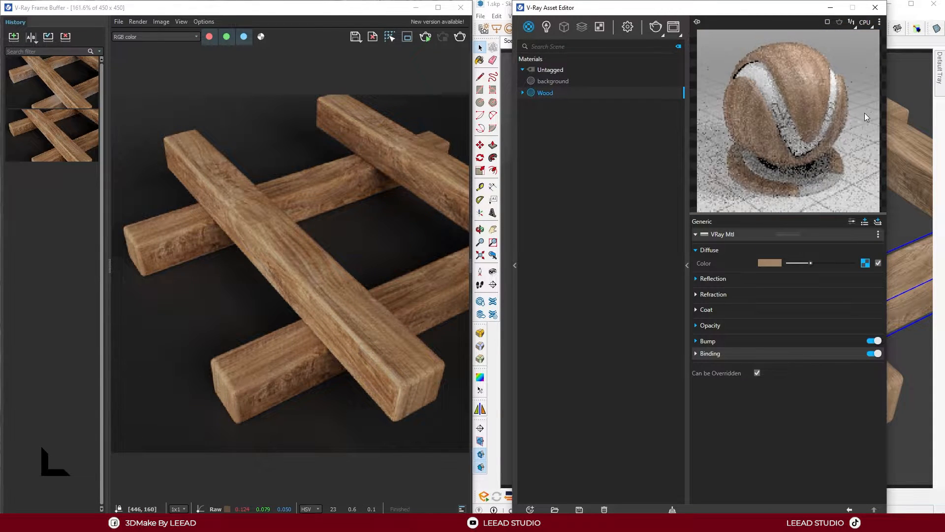
pyautogui.rightClick(866, 264)
pyautogui.moveTo(852, 309)
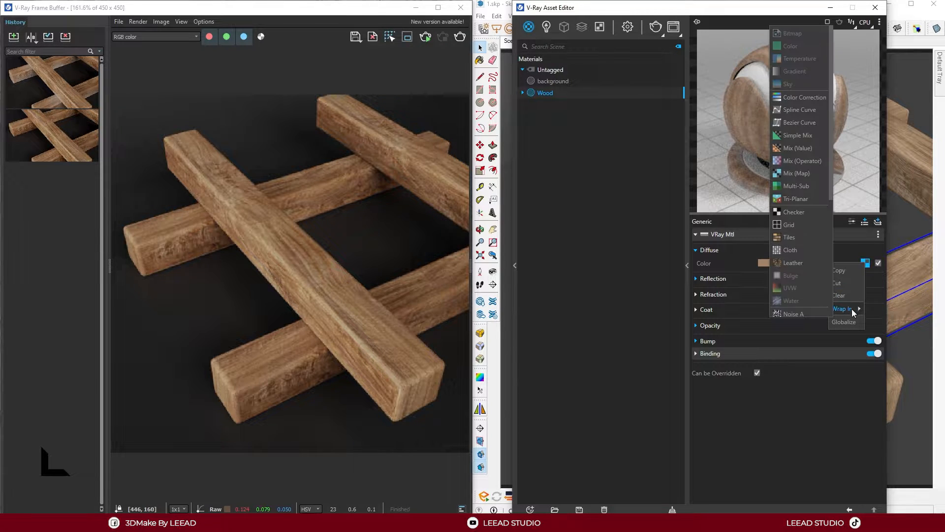
pyautogui.click(802, 161)
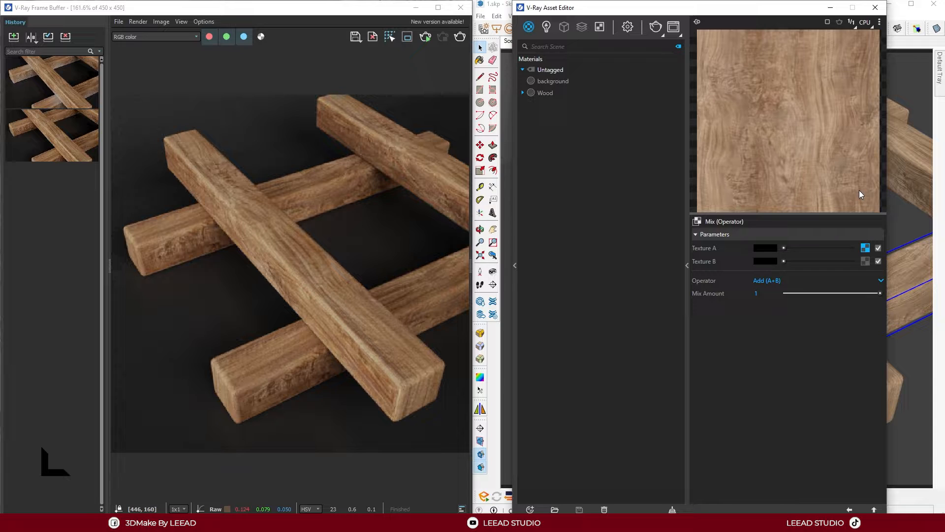
# Assign a Dirt map to Texture B of the Mix (Operator) and start an interactive render
pyautogui.click(865, 261)
pyautogui.scroll(-3, 837, 423)
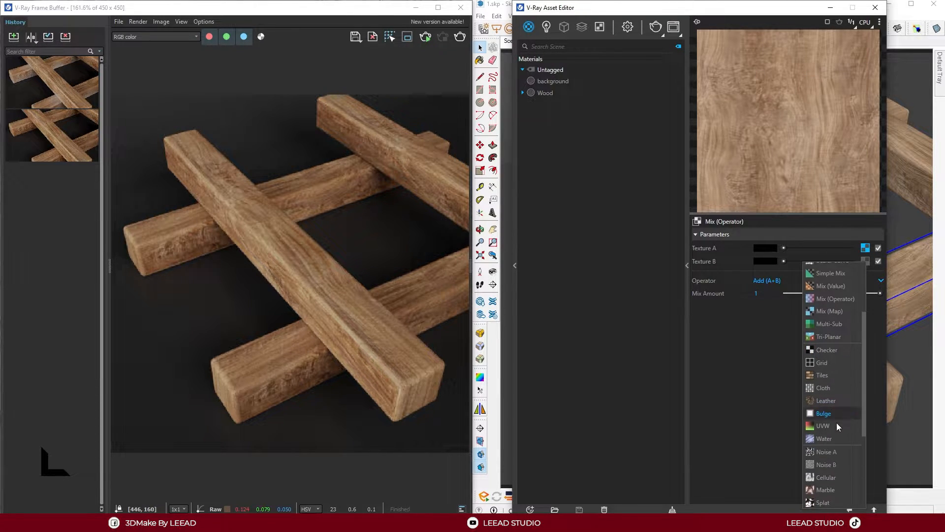
pyautogui.scroll(-1, 838, 428)
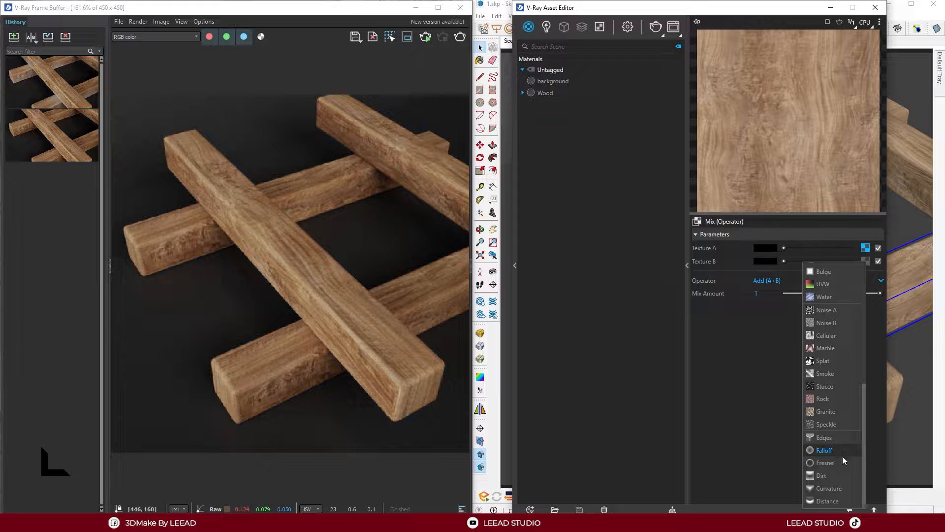
pyautogui.click(821, 476)
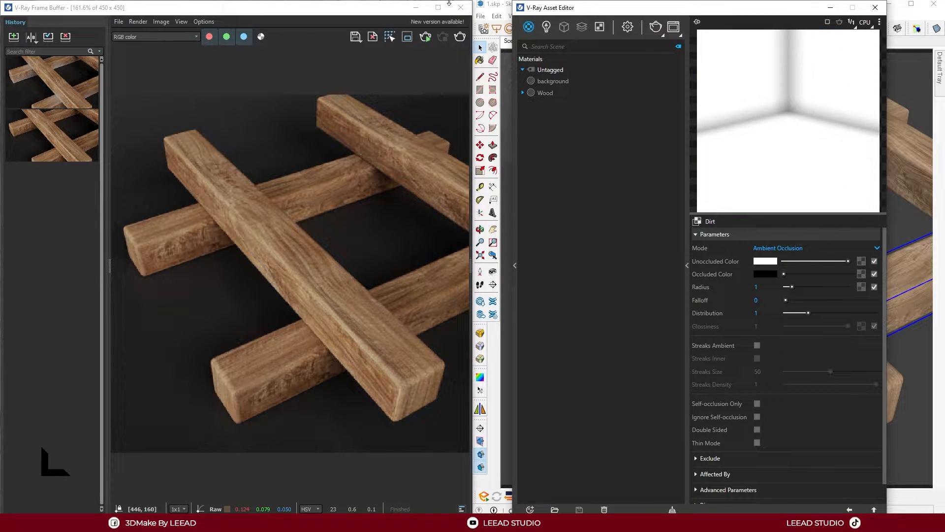
pyautogui.click(425, 37)
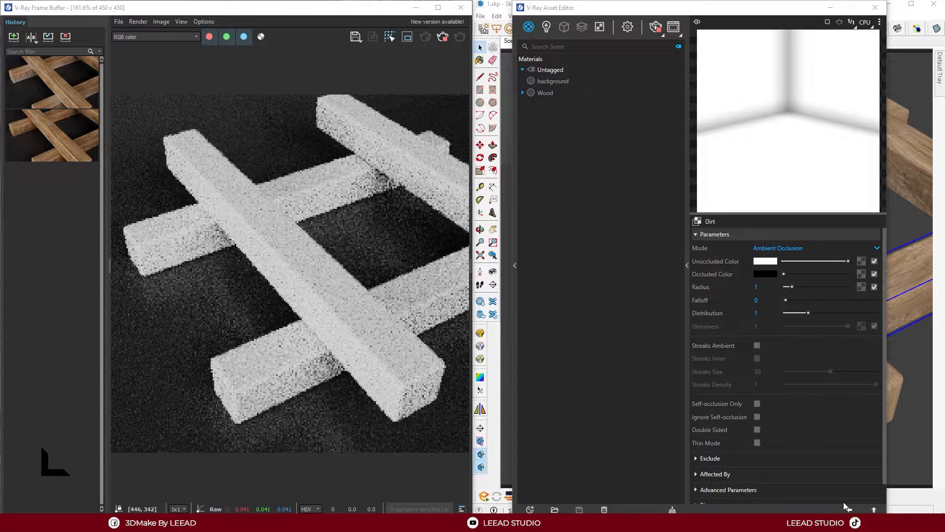
# Set the operator of the Wood material's diffuse Mix (Operator) map to Multiply (A*B)
pyautogui.click(545, 92)
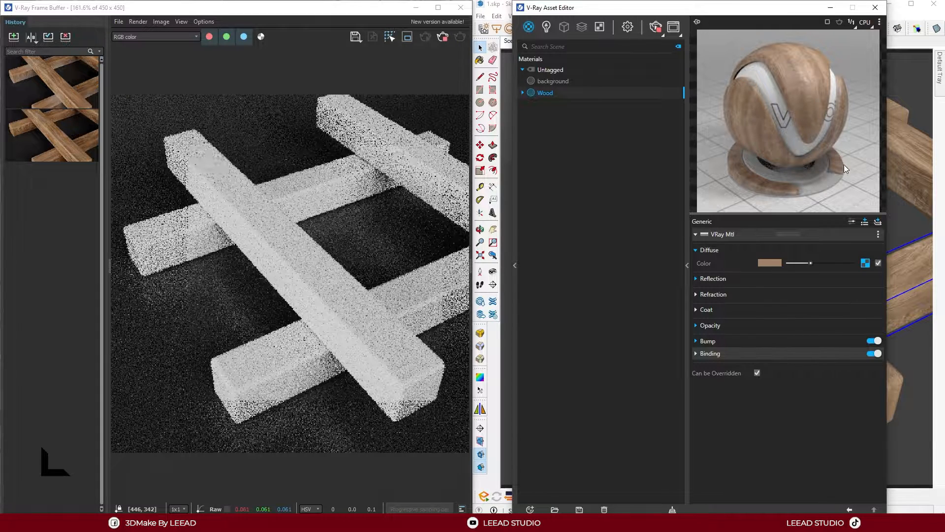
pyautogui.click(865, 263)
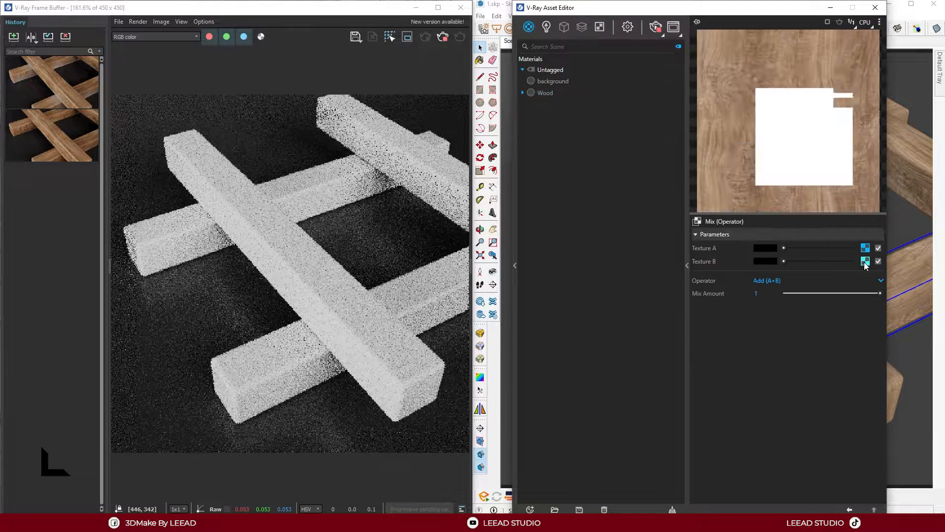
pyautogui.click(776, 279)
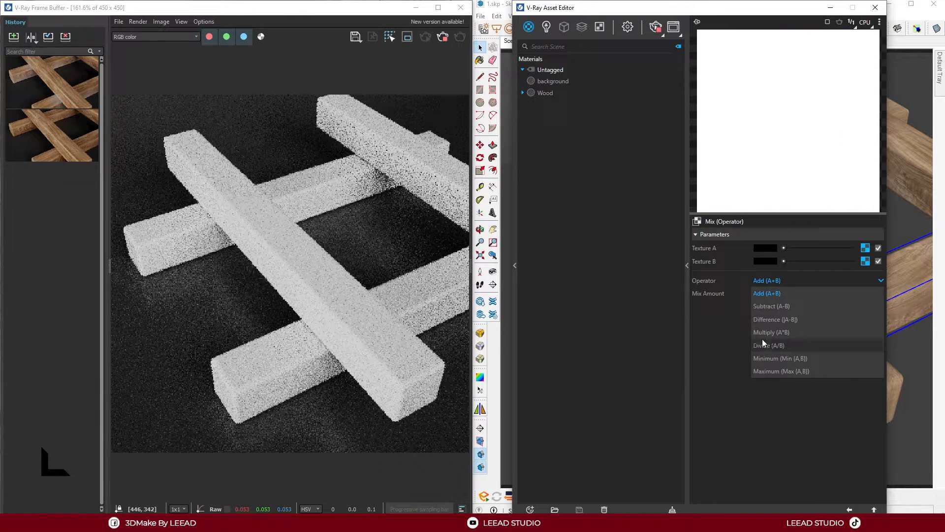
pyautogui.click(778, 332)
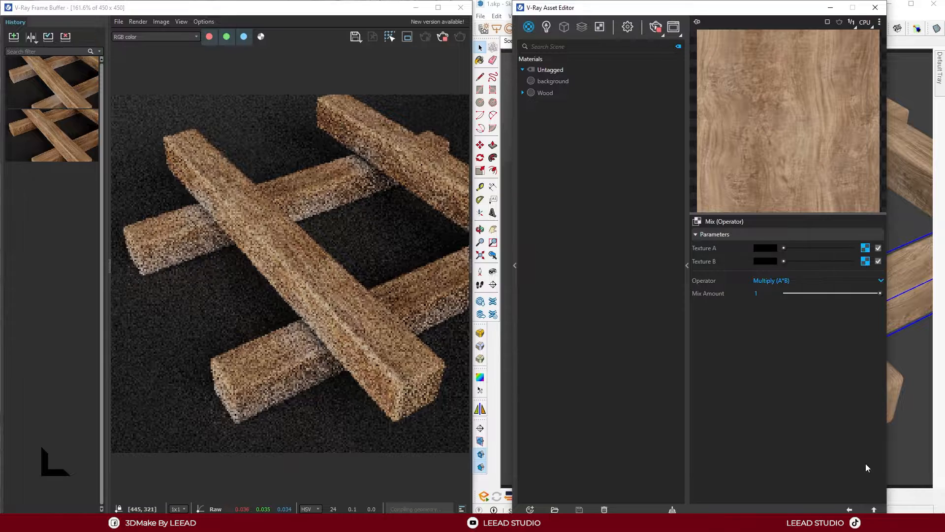
# In Texture B's Dirt map, try a lighter occluded color, return it to black and set the radius to 5
pyautogui.click(866, 261)
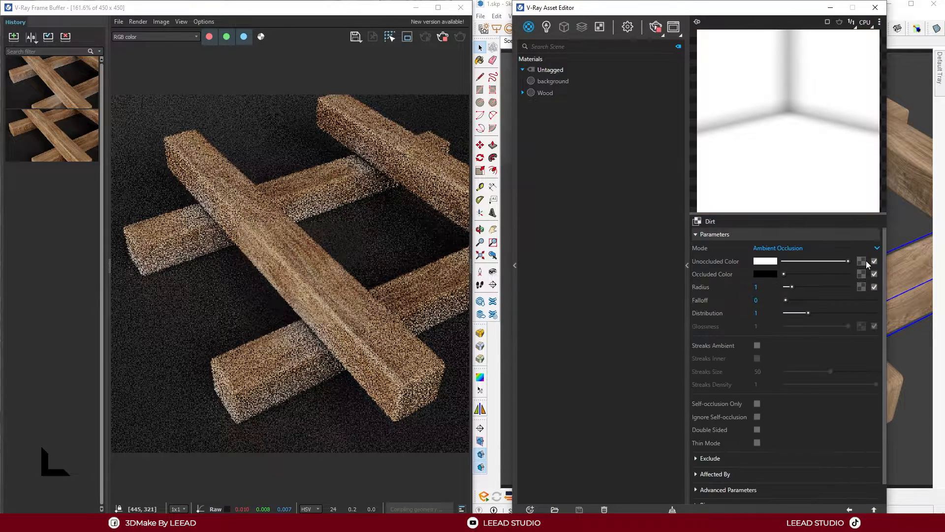
pyautogui.click(800, 274)
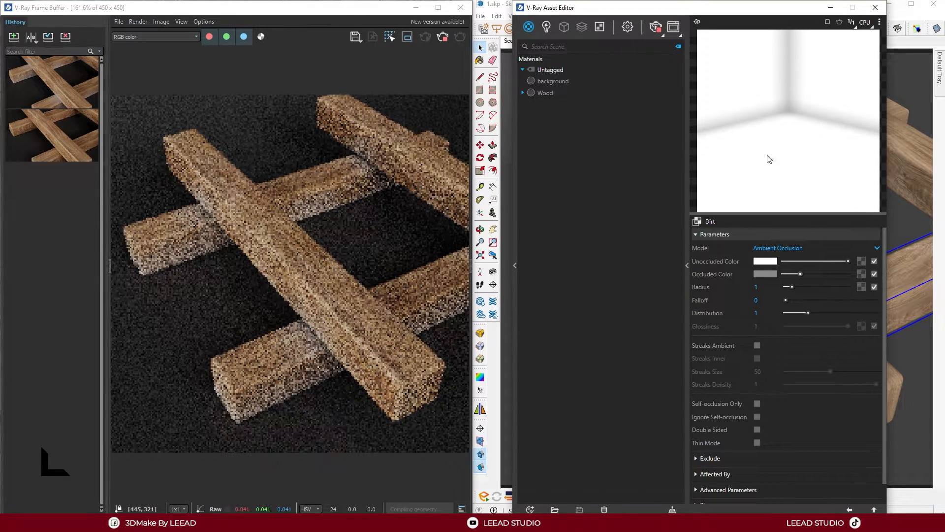
pyautogui.moveTo(799, 273); pyautogui.dragTo(774, 273)
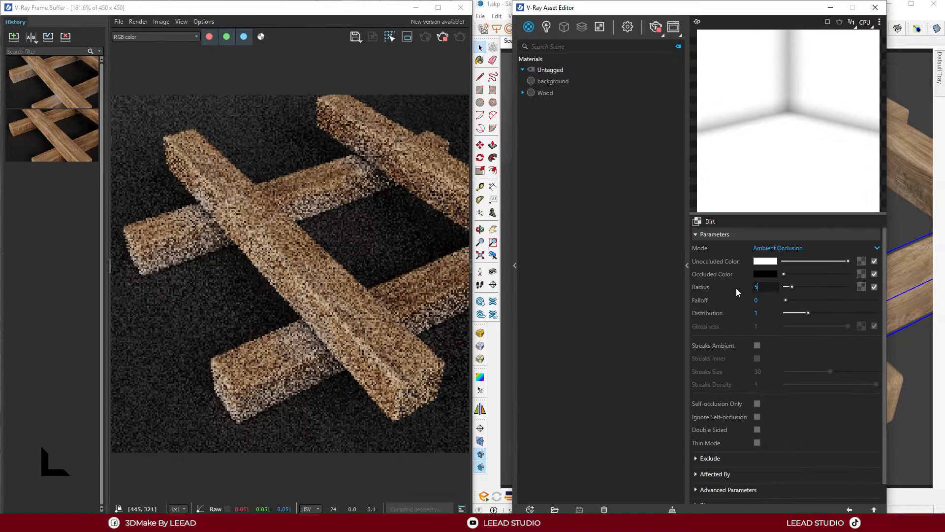
pyautogui.write('5')
pyautogui.press('Return')
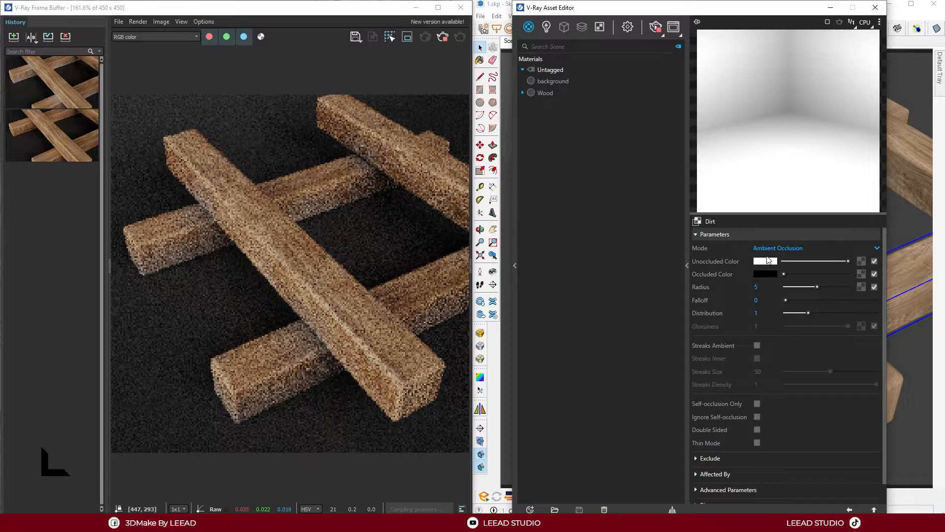
# Switch the Dirt mode to Ambient + Inner Occlusion and set both the radius and falloff to 1
pyautogui.click(788, 248)
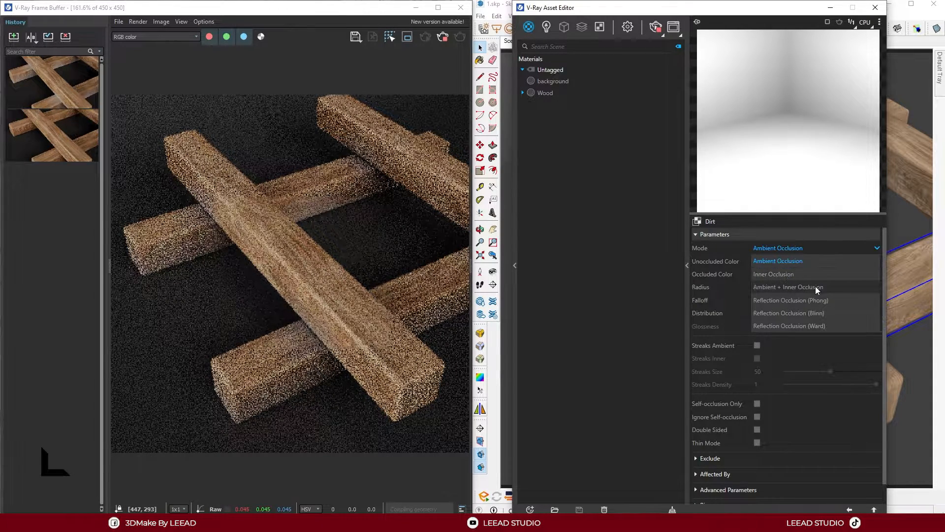
pyautogui.click(796, 287)
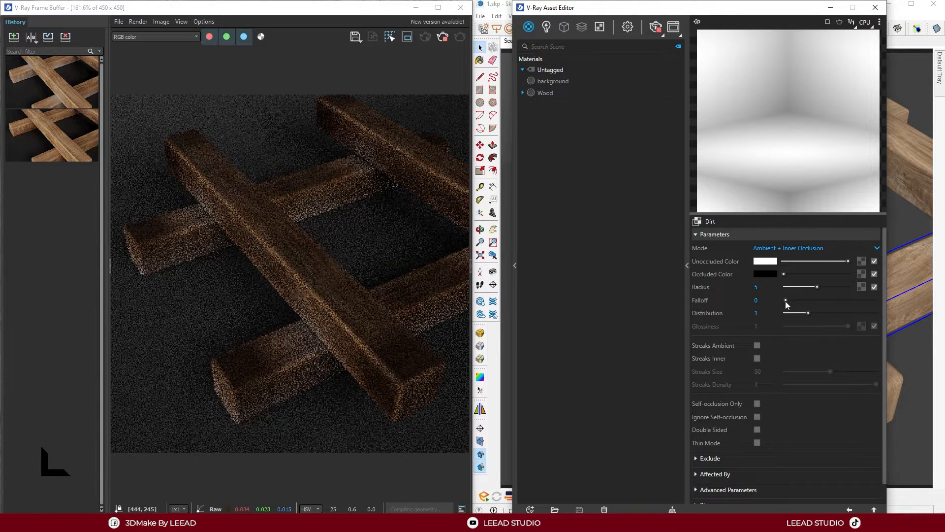
pyautogui.write('1')
pyautogui.press('Return')
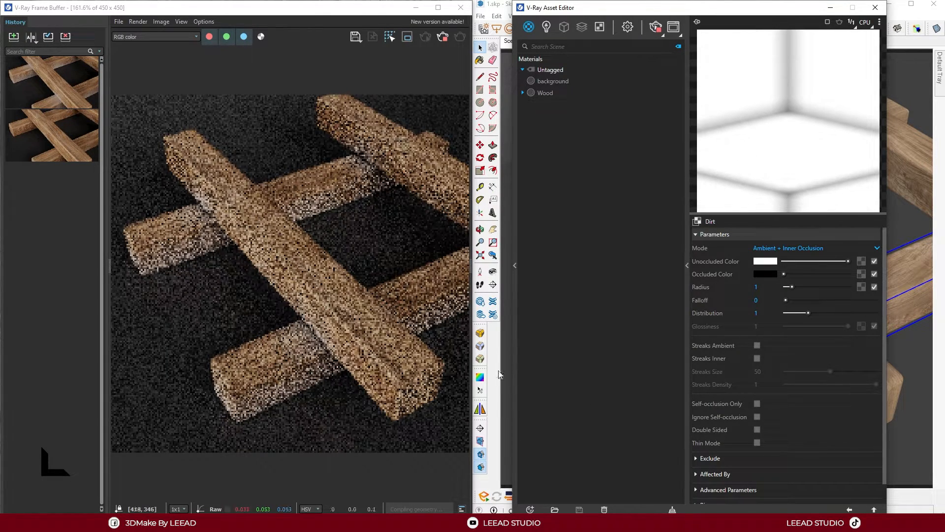
pyautogui.write('1')
pyautogui.press('Return')
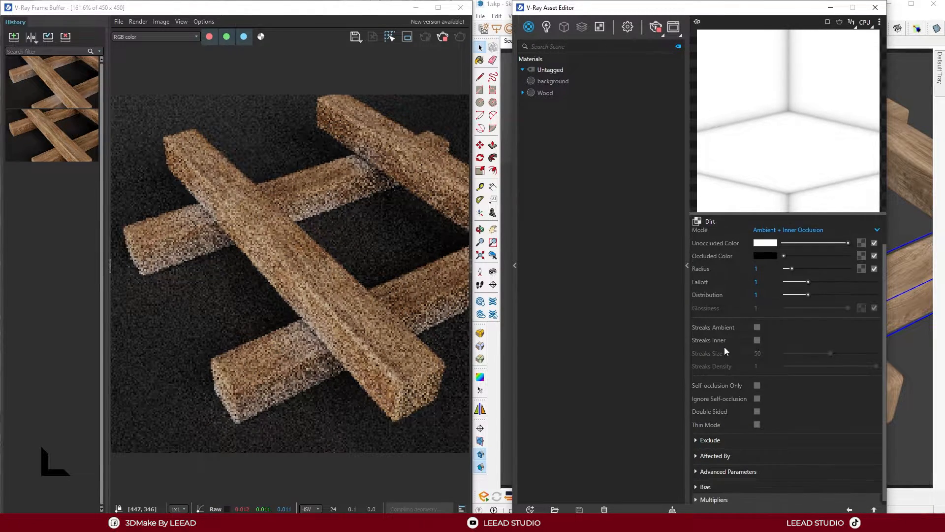
# Try Bias Z values of 1 and 2 for the Dirt map and settle on 5
pyautogui.scroll(-1, 724, 347)
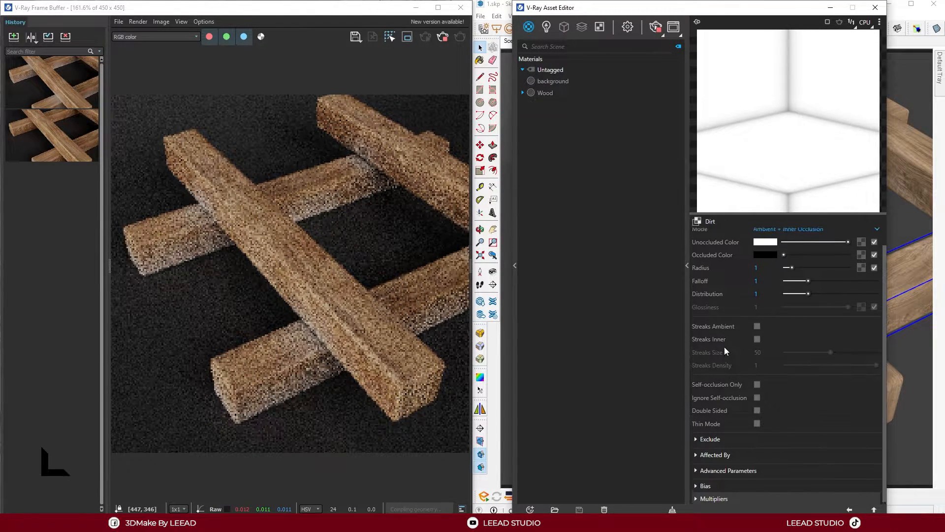
pyautogui.click(709, 484)
pyautogui.scroll(-2, 734, 433)
pyautogui.doubleClick(761, 484)
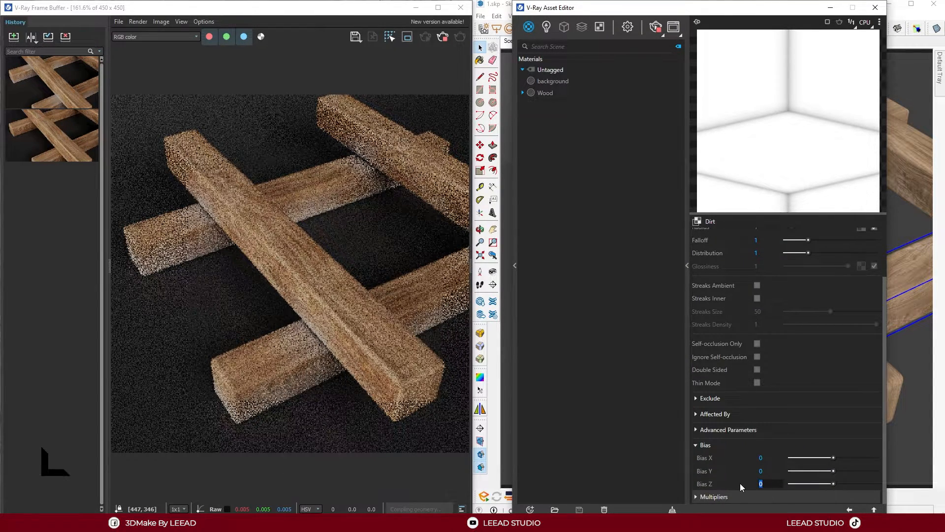
pyautogui.write('1')
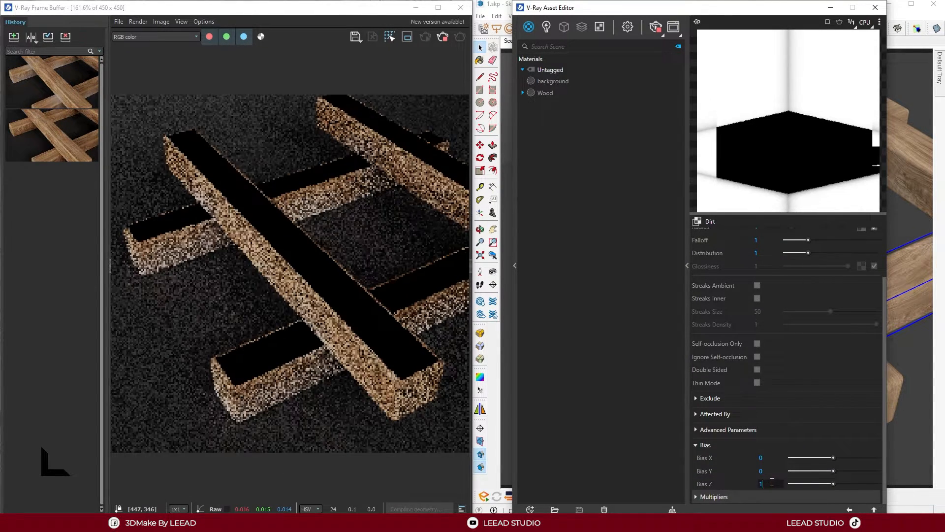
pyautogui.moveTo(771, 484); pyautogui.dragTo(735, 484)
pyautogui.write('2')
pyautogui.press('Return')
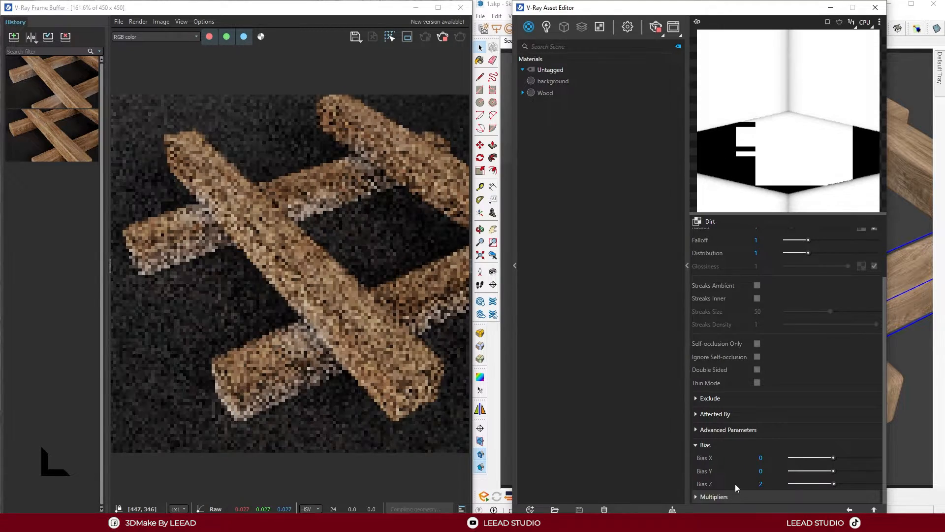
pyautogui.doubleClick(762, 470)
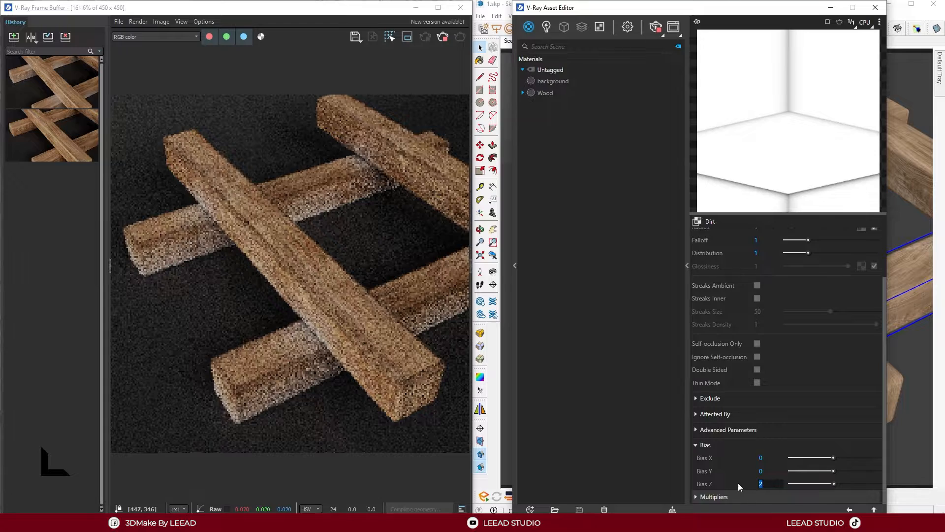
pyautogui.write('5')
pyautogui.press('Return')
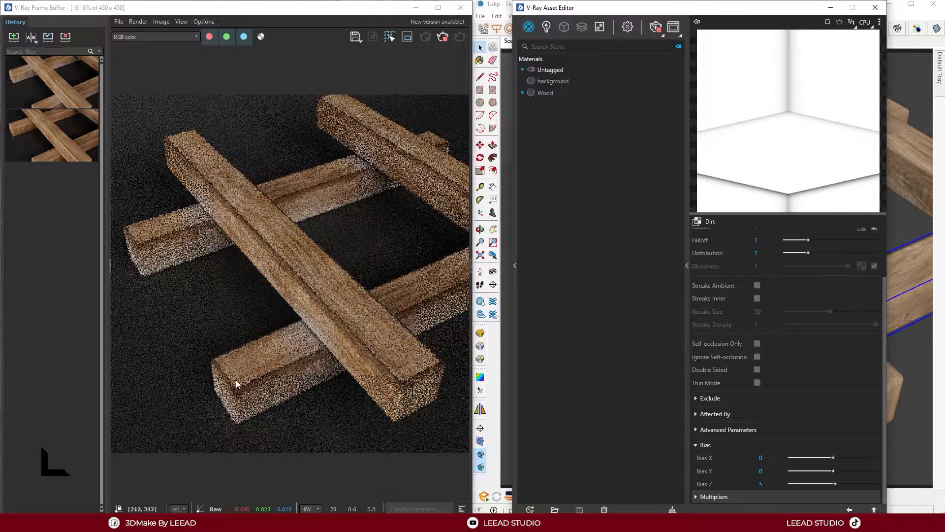
# Enable Streaks Ambient and Streaks Inner for the Dirt map with a streaks size of 1
pyautogui.scroll(2, 726, 342)
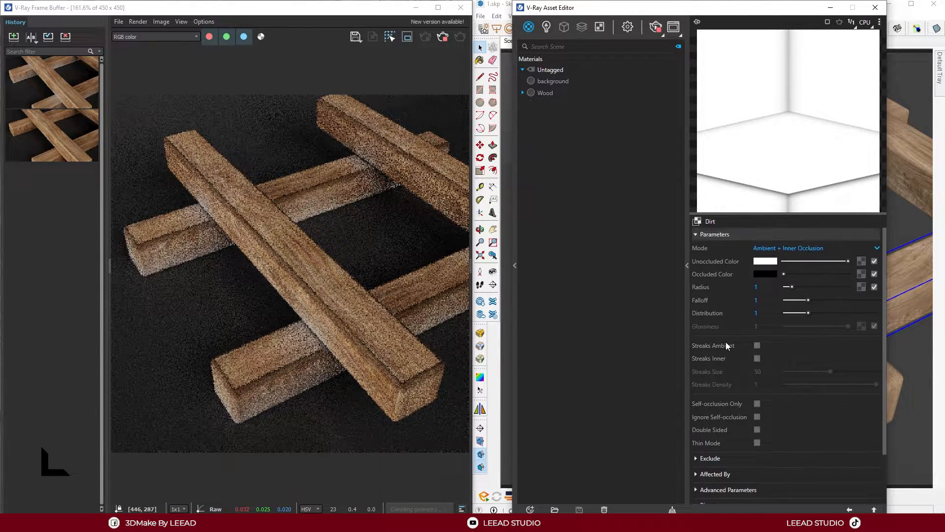
pyautogui.click(758, 345)
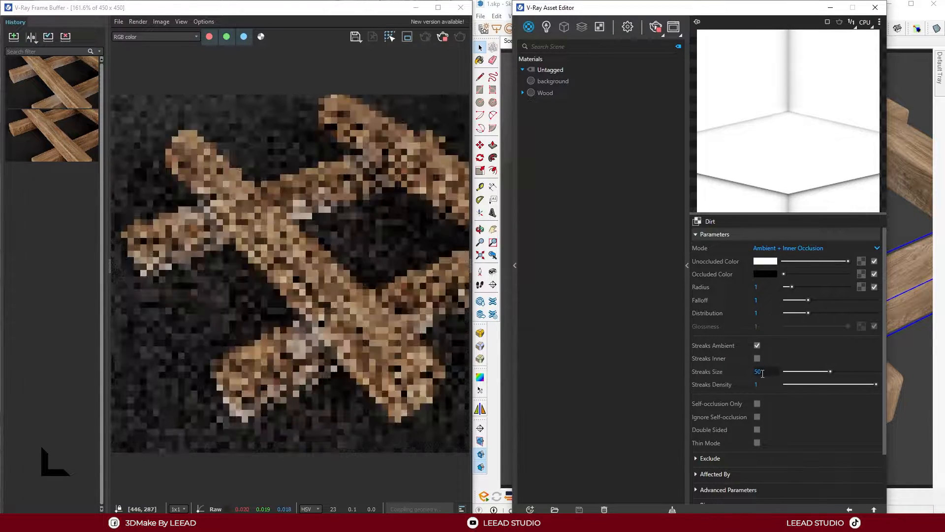
pyautogui.click(756, 358)
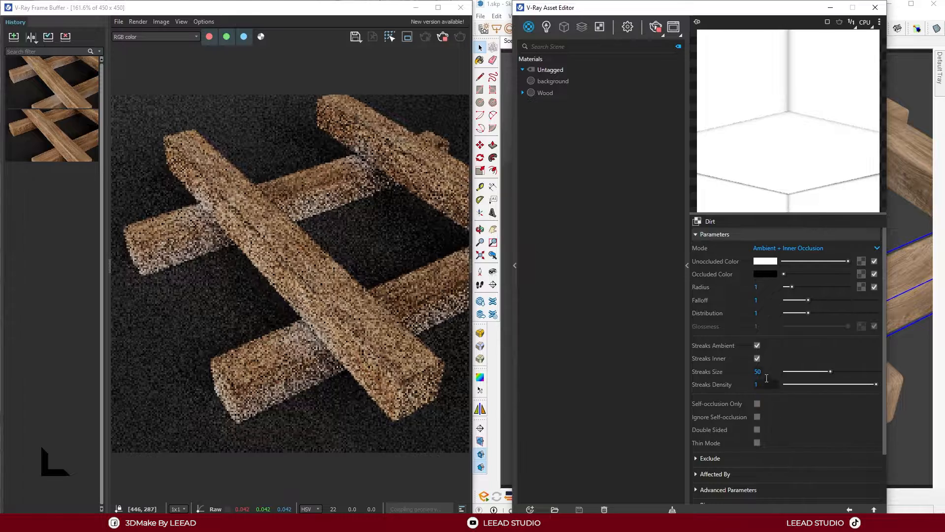
pyautogui.write('1')
pyautogui.press('Return')
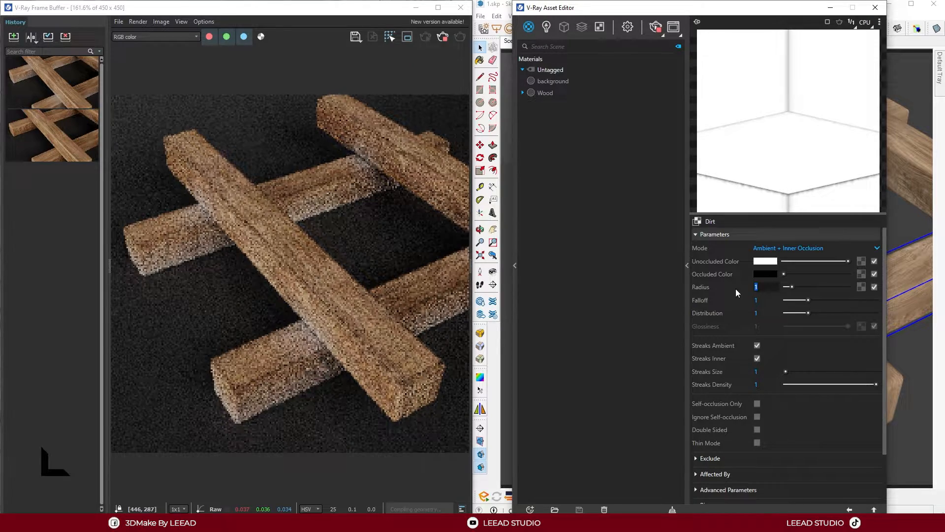
# Set the Dirt radius to 5, and set the streaks size to 5 after trying 2
pyautogui.write('5')
pyautogui.press('Return')
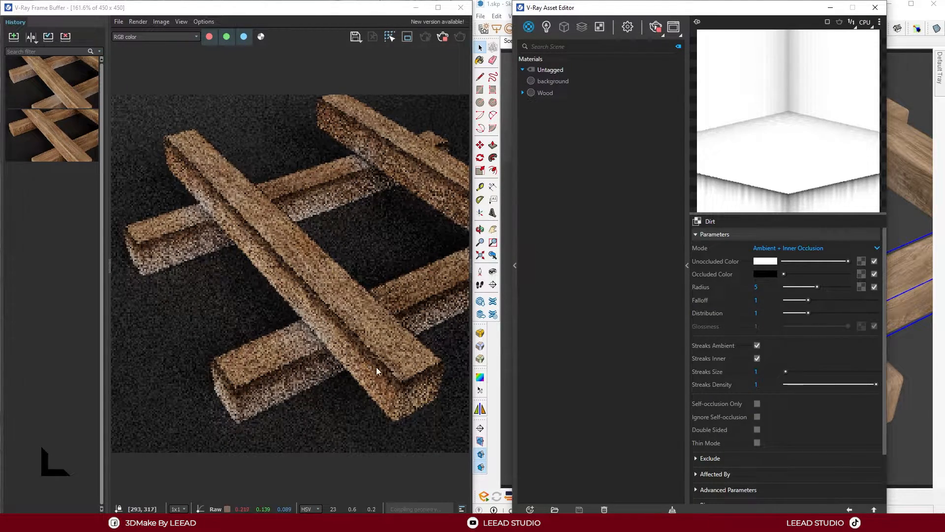
pyautogui.write('2')
pyautogui.press('Return')
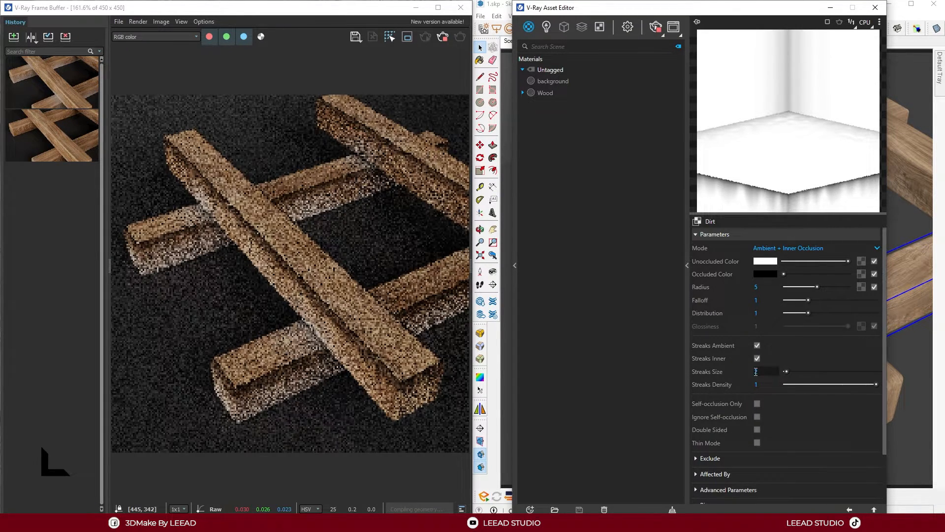
pyautogui.write('5')
pyautogui.press('Return')
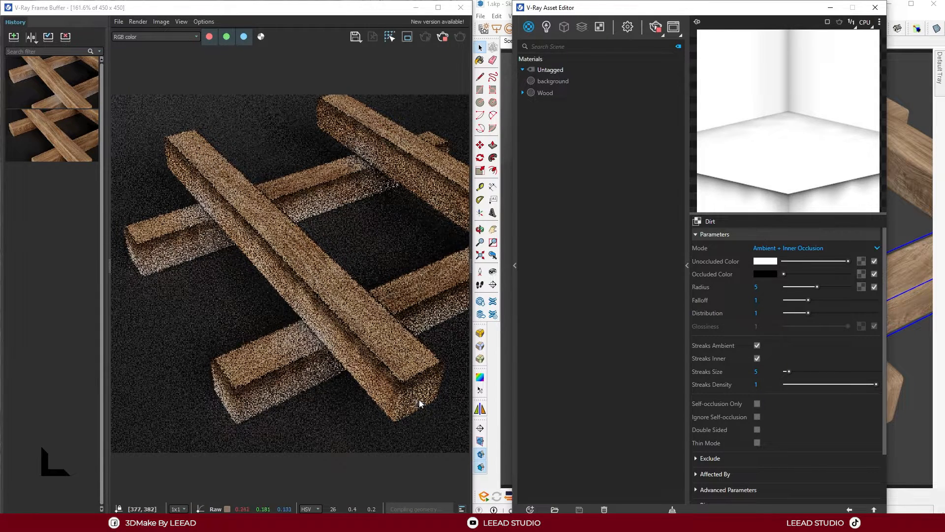
# Try a falloff of 2, return it to 1, and set the Dirt radius to 2
pyautogui.click(756, 300)
pyautogui.write('2')
pyautogui.press('Return')
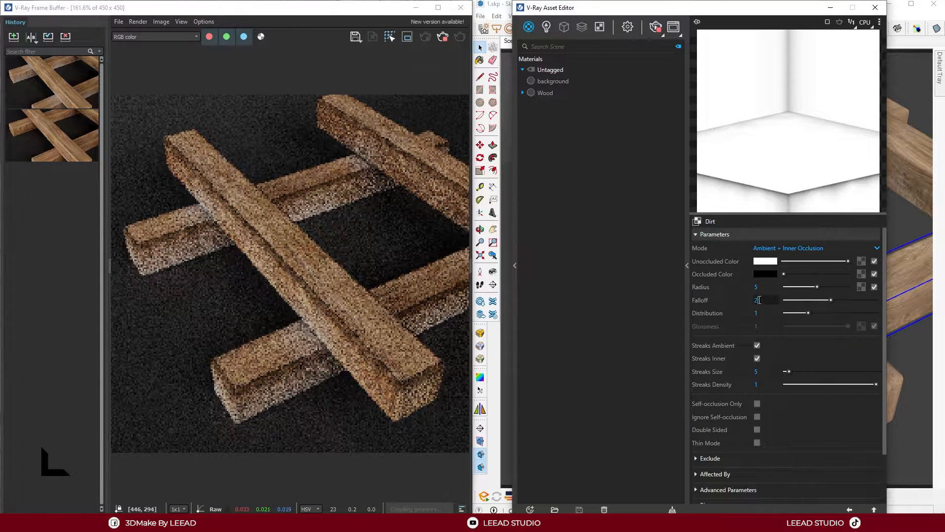
pyautogui.moveTo(759, 300); pyautogui.dragTo(729, 291)
pyautogui.write('1')
pyautogui.press('Return')
pyautogui.write('2')
pyautogui.press('Return')
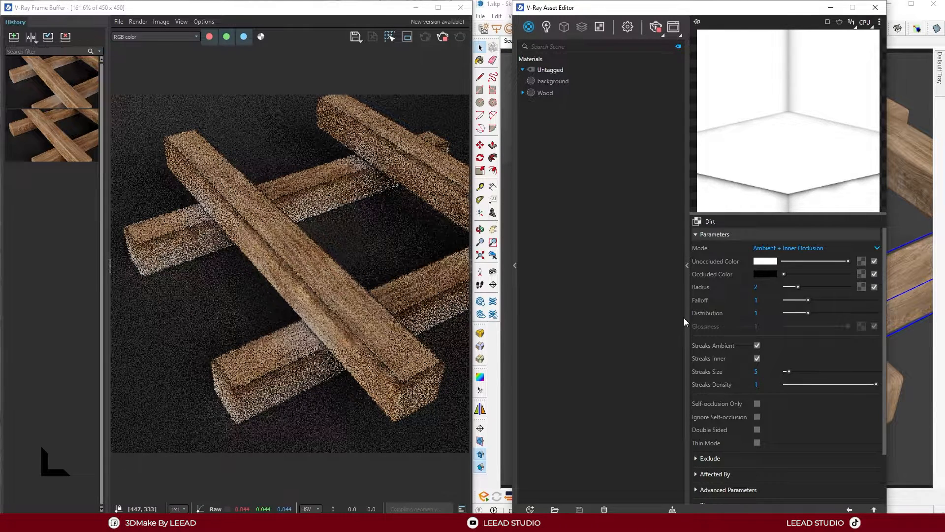
# Run a production render of the beams with the streaked dirt and save it to the history
pyautogui.click(407, 154)
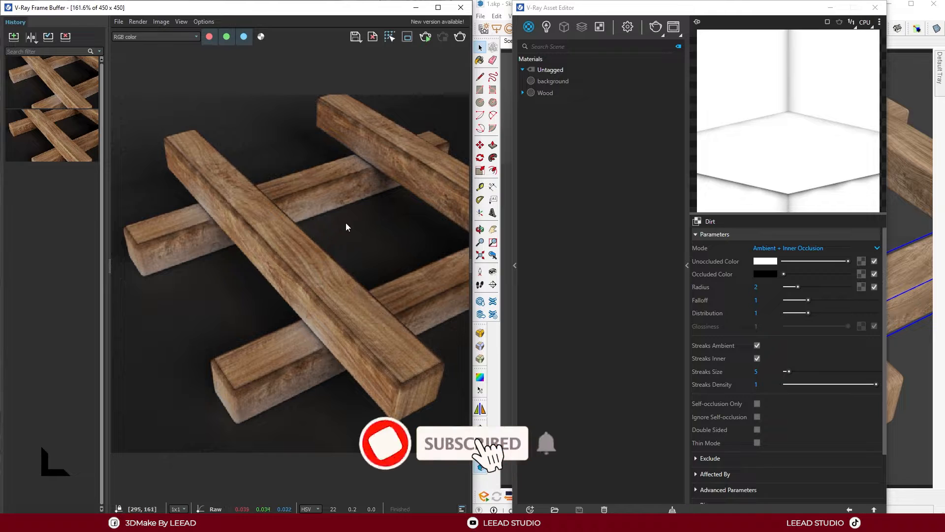
pyautogui.click(14, 37)
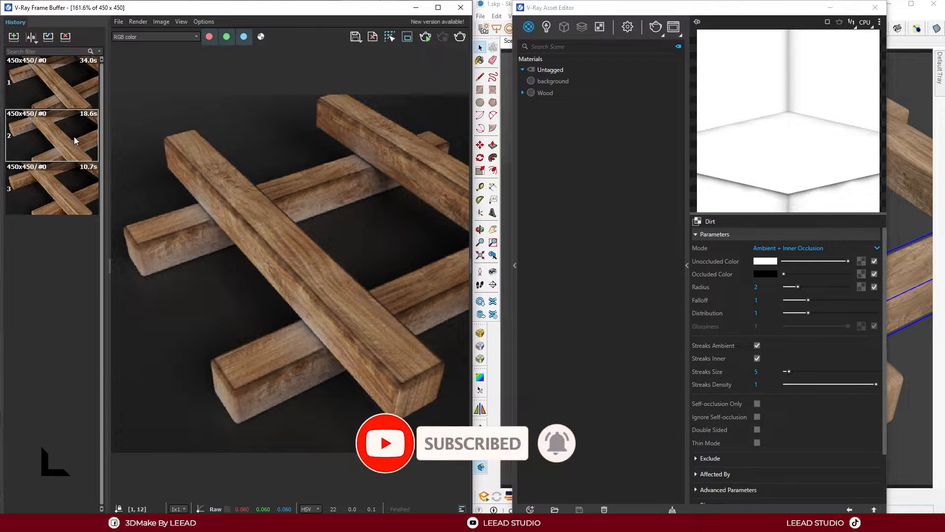
# Compare the earlier dirt render as A with the new streaked dirt render as B, and close the comparison
pyautogui.click(31, 37)
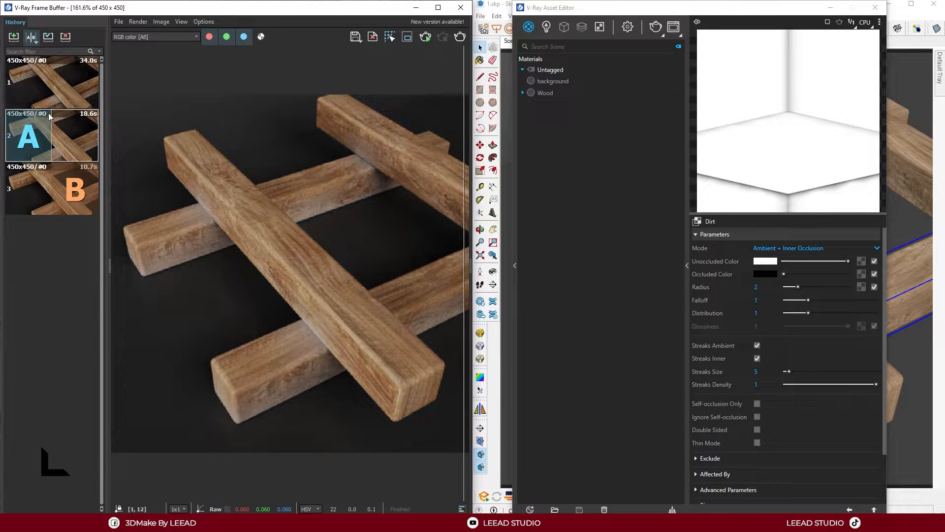
pyautogui.click(76, 83)
pyautogui.moveTo(460, 196); pyautogui.dragTo(162, 179)
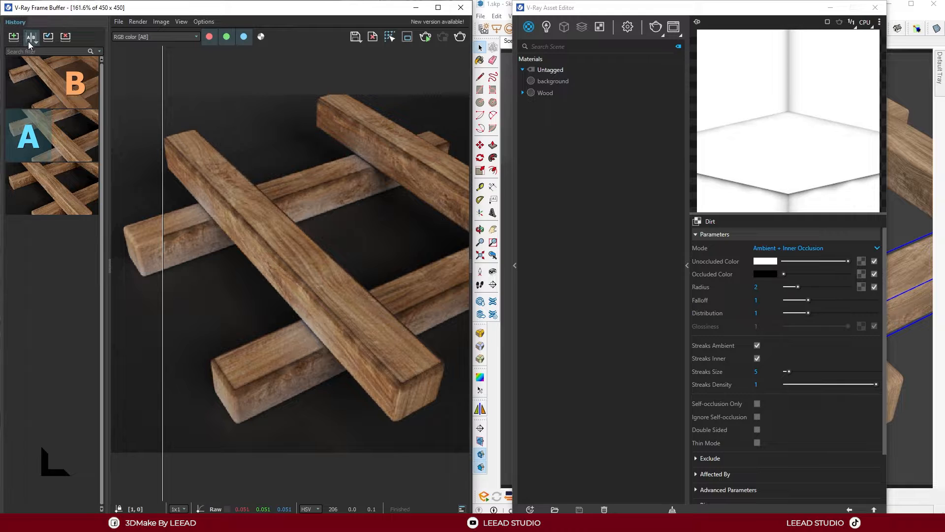
pyautogui.click(30, 39)
pyautogui.click(589, 229)
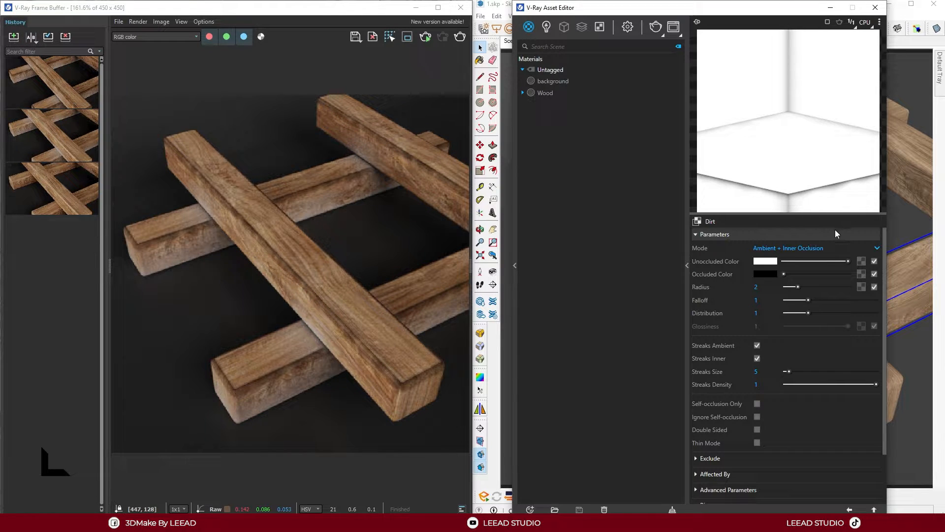
# Start an interactive render and load the 14.jpg bitmap as the texture for the Dirt map's unoccluded color
pyautogui.click(426, 37)
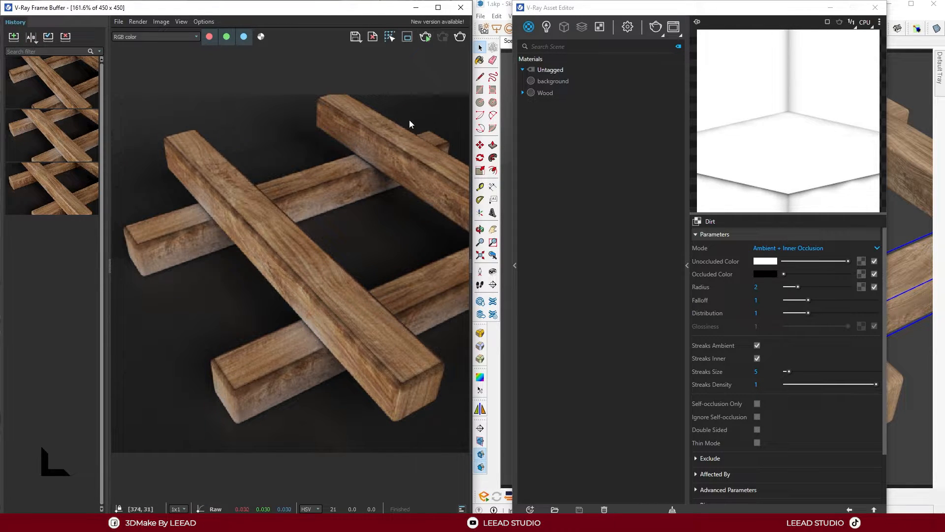
pyautogui.click(862, 261)
pyautogui.click(642, 210)
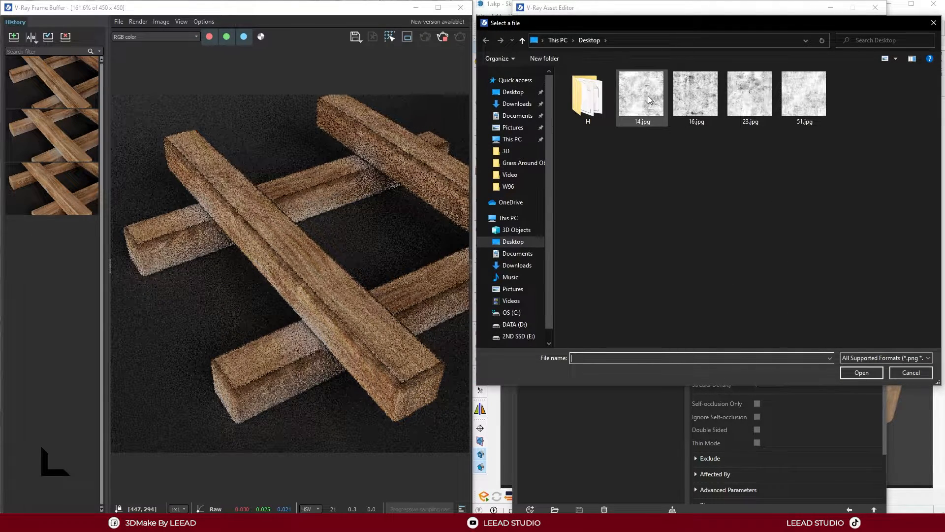
pyautogui.click(648, 97)
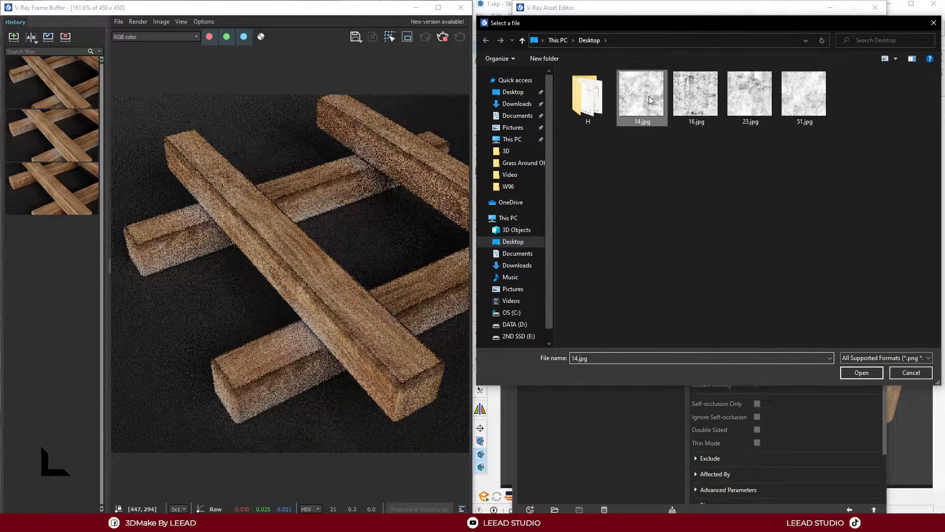
pyautogui.click(861, 372)
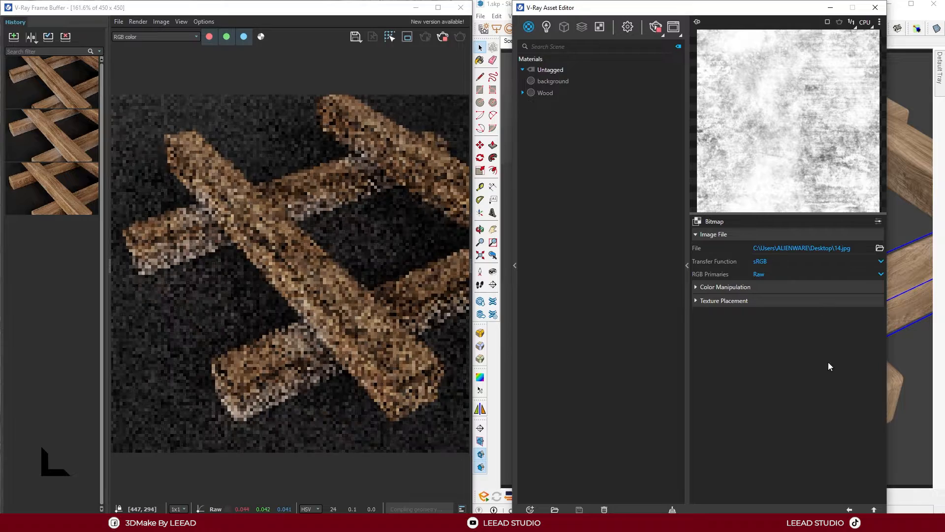
pyautogui.click(849, 510)
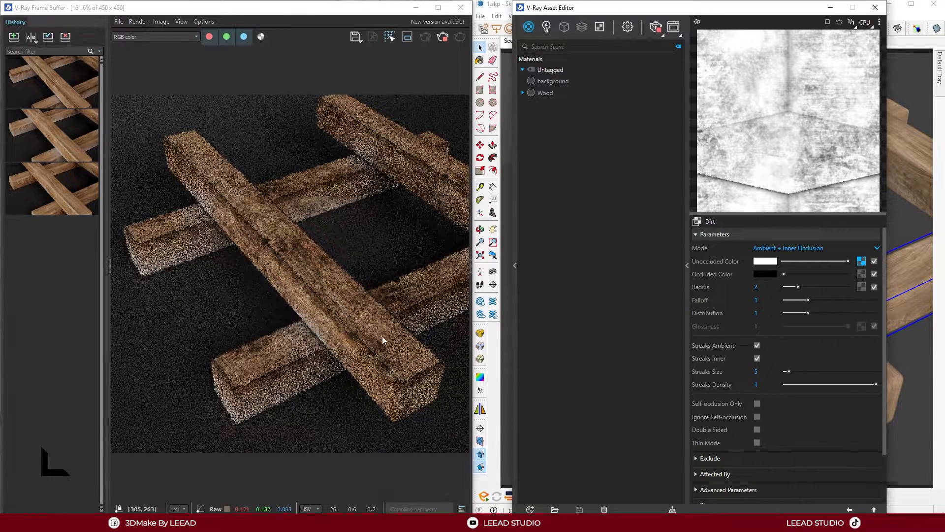
# Try a Dirt radius of 1, and return it to 2
pyautogui.click(756, 286)
pyautogui.write('1')
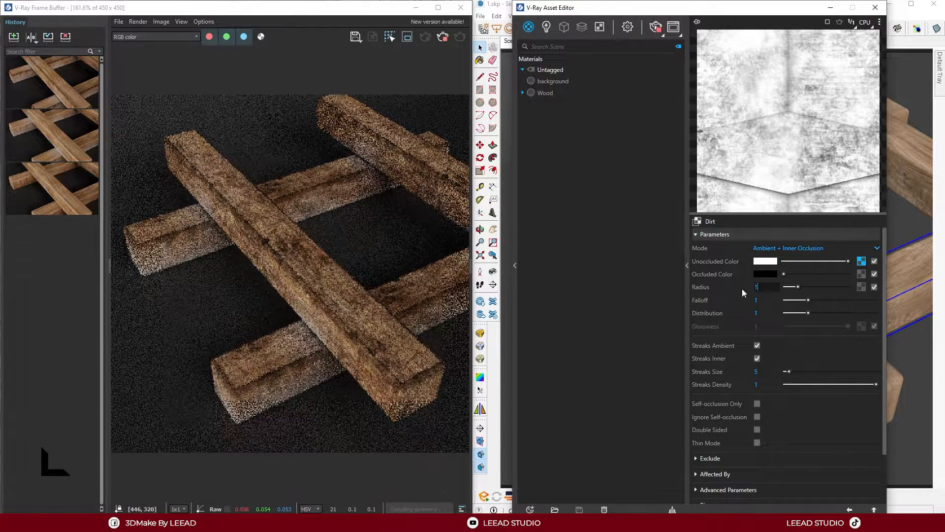
pyautogui.press('Return')
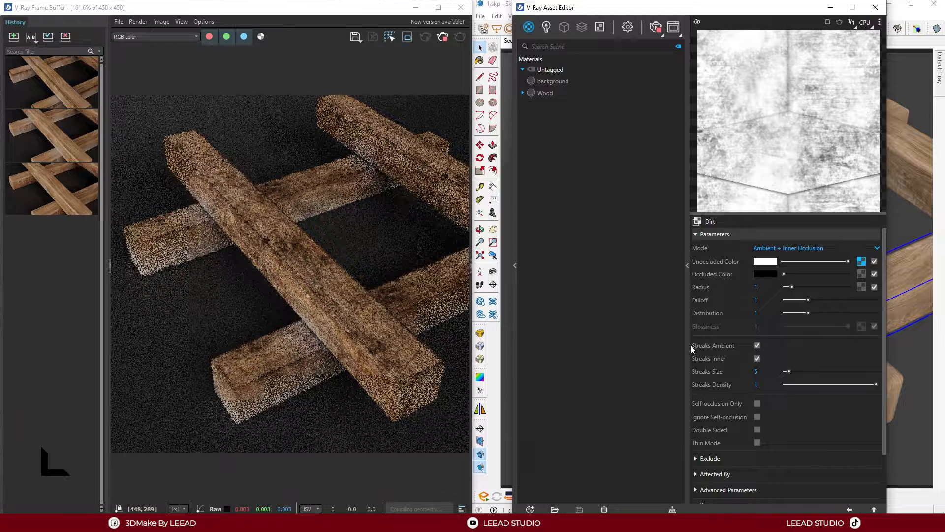
pyautogui.doubleClick(756, 286)
pyautogui.write('2')
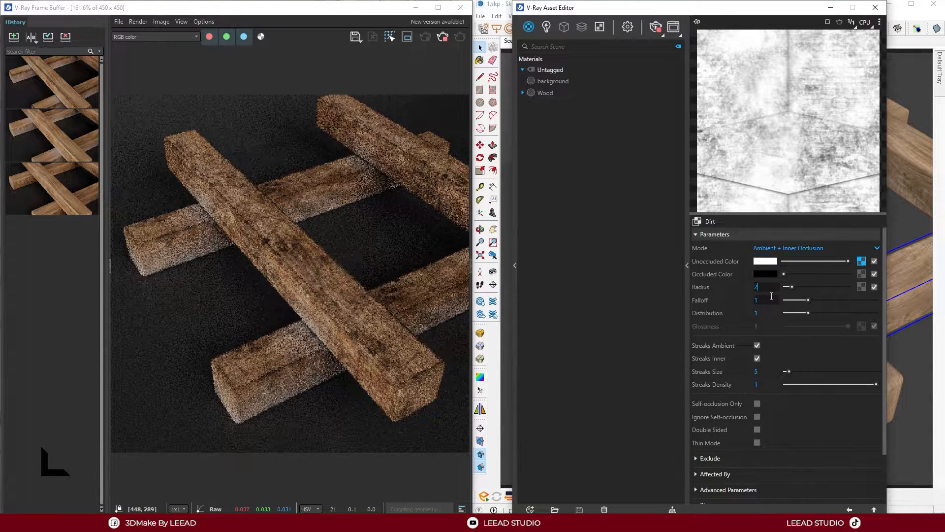
pyautogui.press('Return')
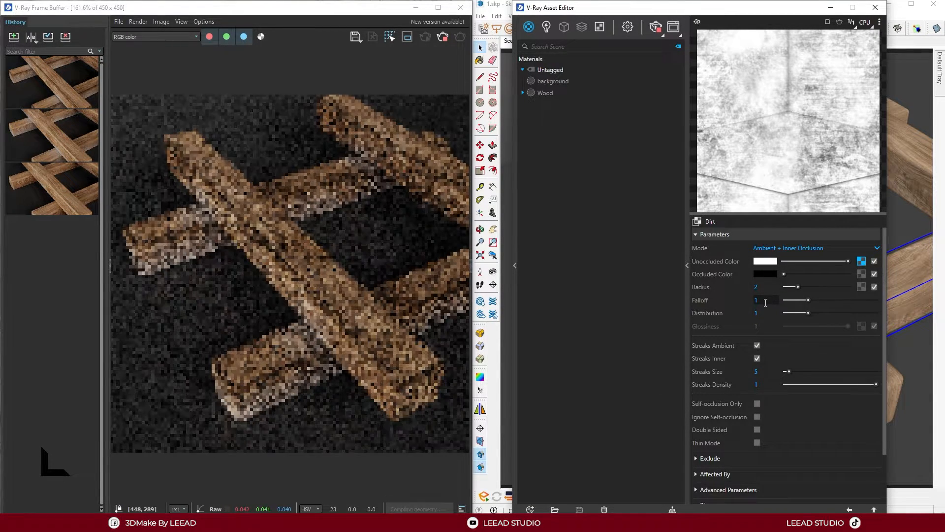
# Try a Dirt falloff of 2, and return it to 1
pyautogui.moveTo(766, 300); pyautogui.dragTo(730, 303)
pyautogui.write('2')
pyautogui.press('Return')
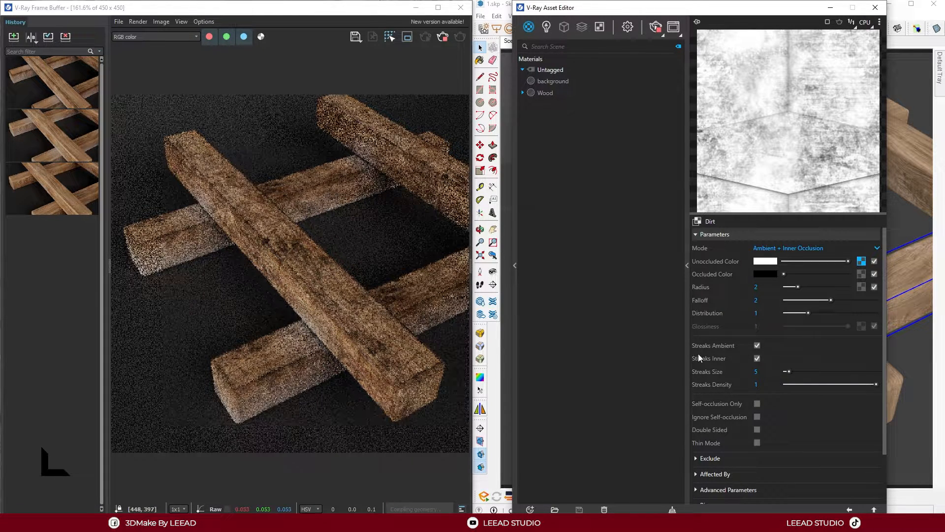
pyautogui.write('1')
pyautogui.press('Return')
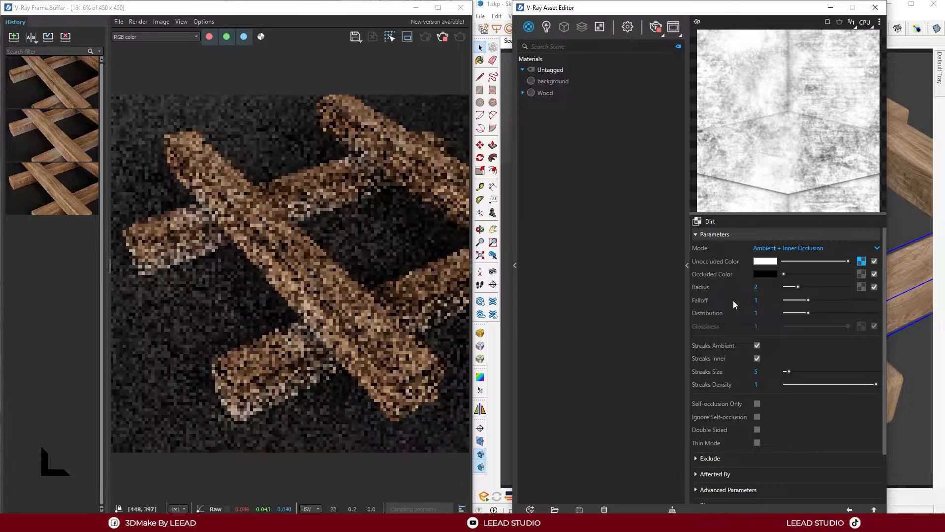
# Try a streaks size of 2, and return it to 5
pyautogui.click(772, 370)
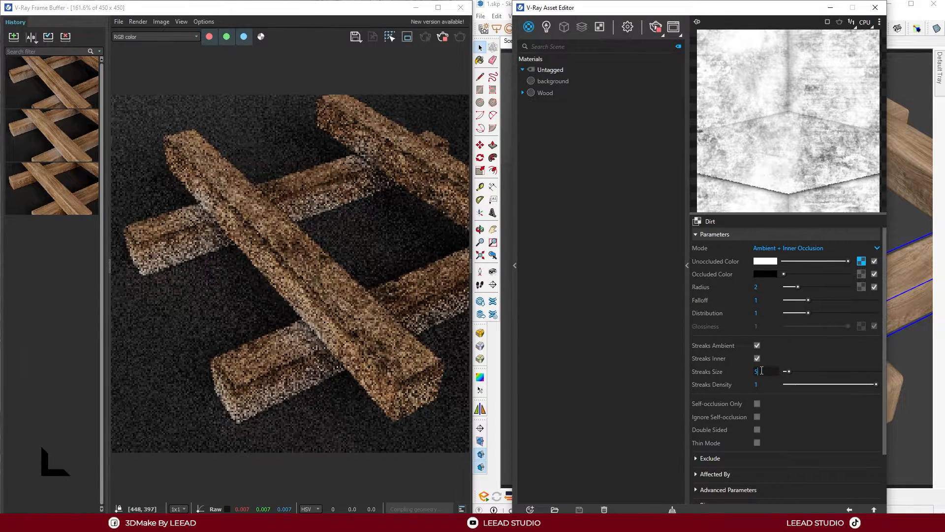
pyautogui.write('2')
pyautogui.press('Return')
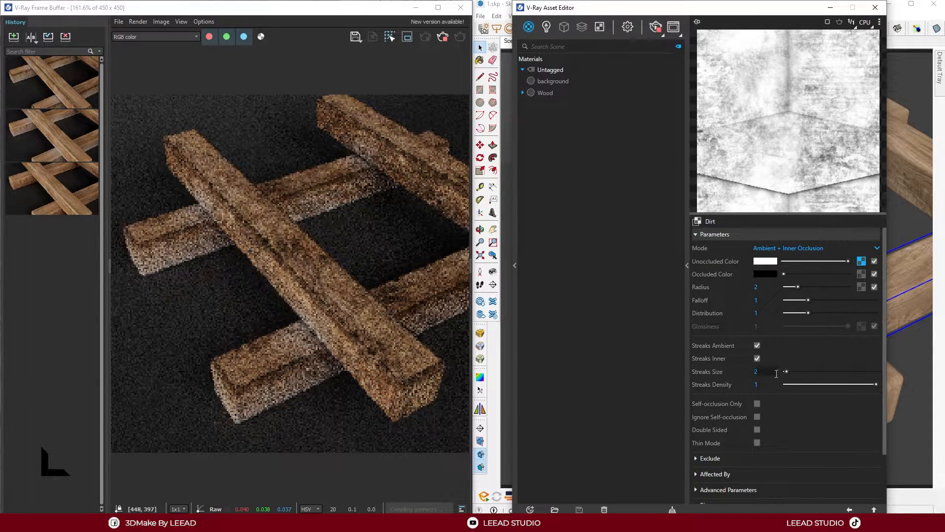
pyautogui.moveTo(768, 372); pyautogui.dragTo(743, 369)
pyautogui.write('5')
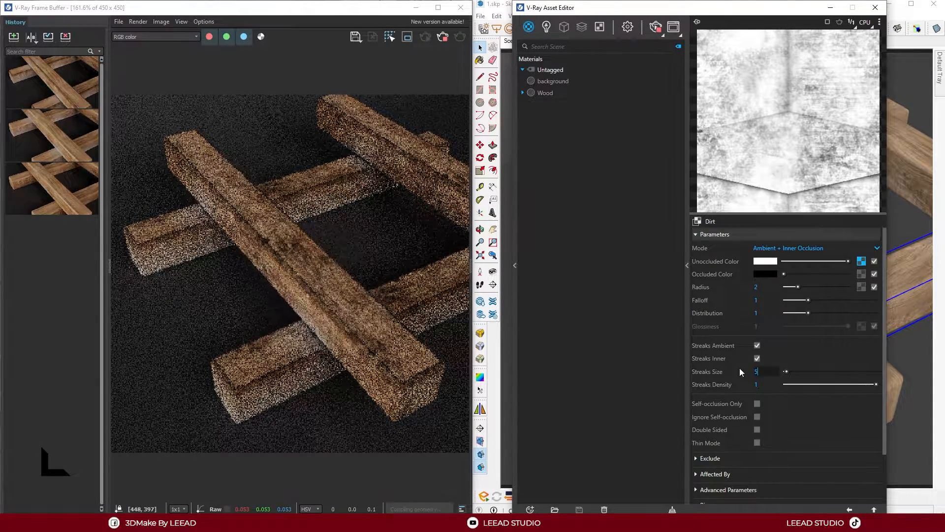
pyautogui.press('Return')
# Run a production render of the beams with the Dirt's occluded color lightened to grey, and save it to the history
pyautogui.click(791, 273)
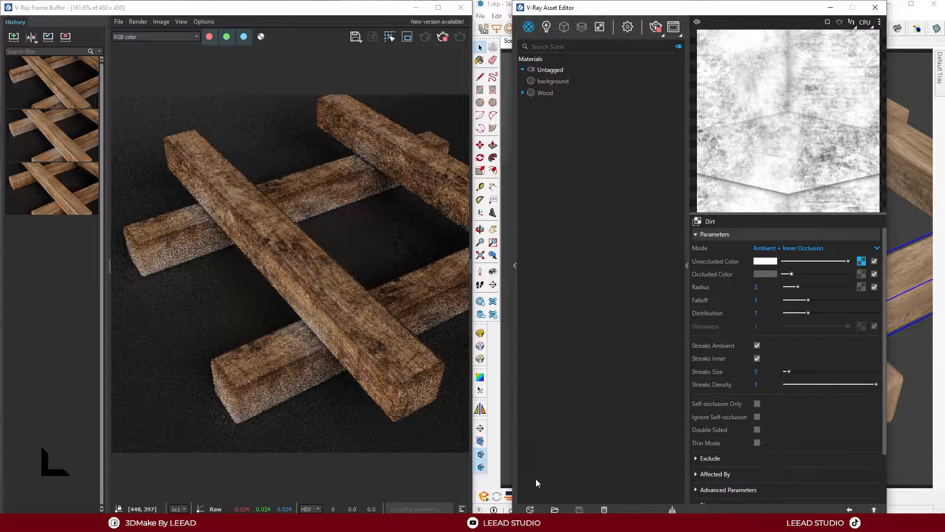
pyautogui.click(442, 36)
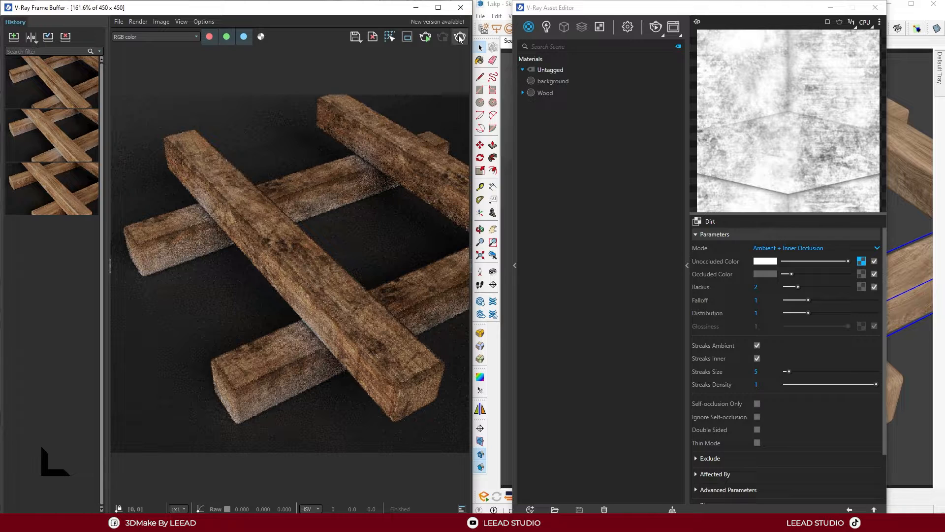
pyautogui.click(459, 38)
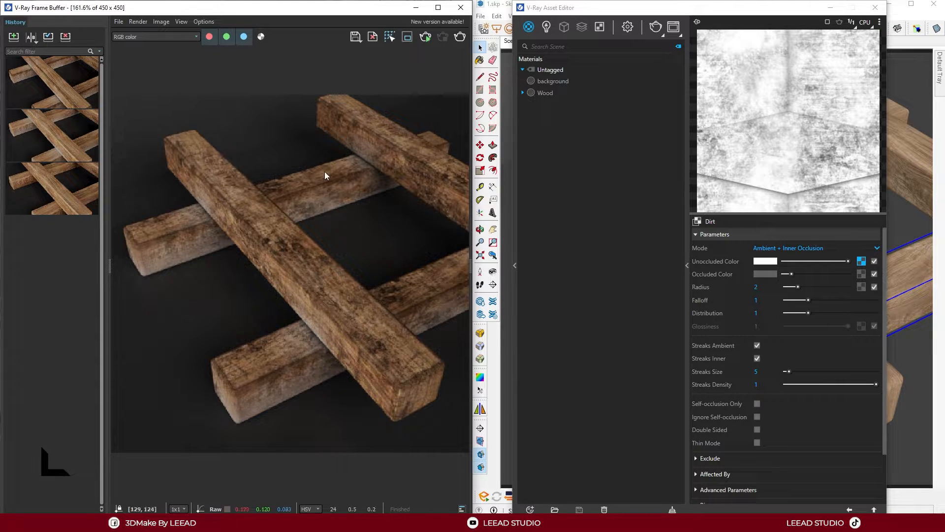
pyautogui.click(14, 36)
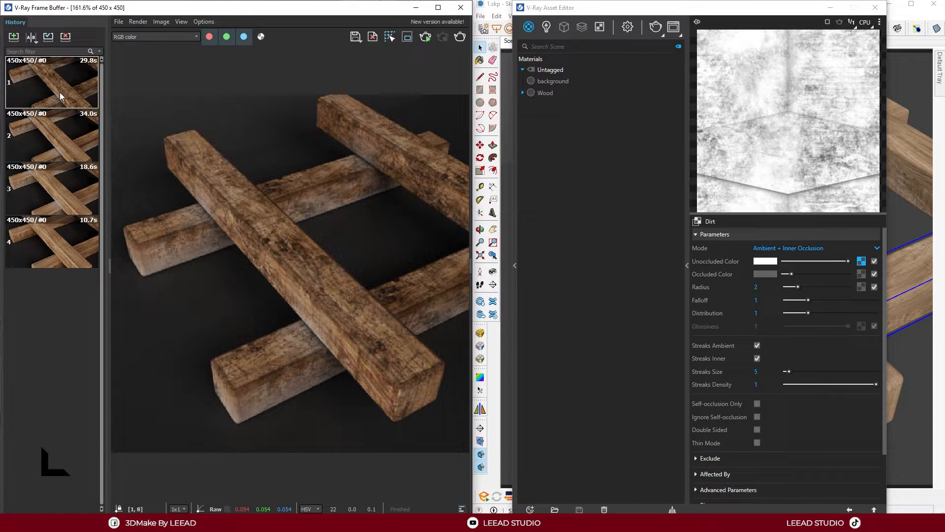
# Compare each of the earlier saved renders as A with the newest bitmap dirt render as B, and close the comparison
pyautogui.click(31, 36)
pyautogui.click(90, 87)
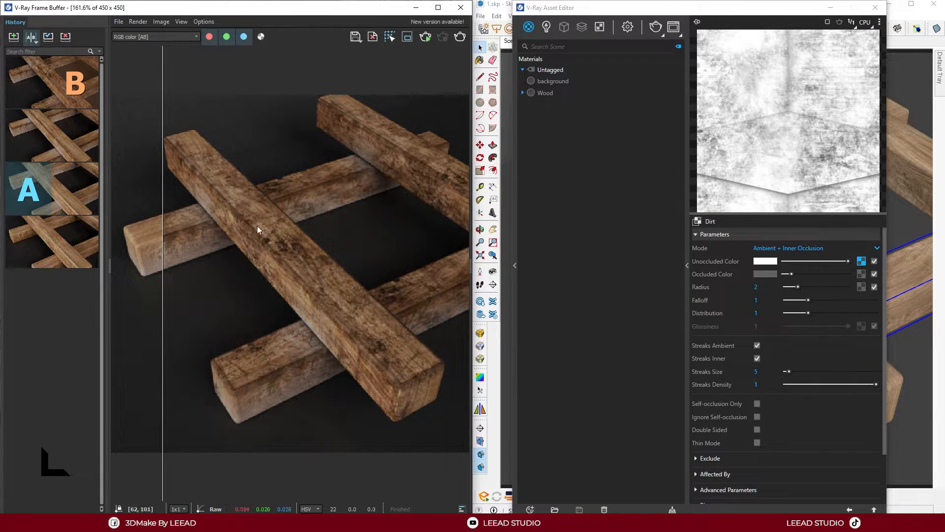
pyautogui.moveTo(161, 199)
pyautogui.mouseDown()
pyautogui.moveTo(124, 203)
pyautogui.moveTo(455, 214)
pyautogui.moveTo(121, 224)
pyautogui.moveTo(474, 241)
pyautogui.moveTo(55, 281)
pyautogui.moveTo(131, 280)
pyautogui.moveTo(449, 327)
pyautogui.moveTo(86, 347)
pyautogui.moveTo(466, 357)
pyautogui.moveTo(116, 379)
pyautogui.moveTo(428, 391)
pyautogui.moveTo(72, 384)
pyautogui.moveTo(317, 360)
pyautogui.moveTo(566, 363)
pyautogui.moveTo(151, 293)
pyautogui.moveTo(118, 276)
pyautogui.moveTo(465, 256)
pyautogui.moveTo(121, 221)
pyautogui.moveTo(470, 235)
pyautogui.moveTo(123, 246)
pyautogui.moveTo(470, 251)
pyautogui.moveTo(217, 256)
pyautogui.mouseUp()
pyautogui.click(28, 241)
pyautogui.moveTo(71, 129)
pyautogui.click(29, 136)
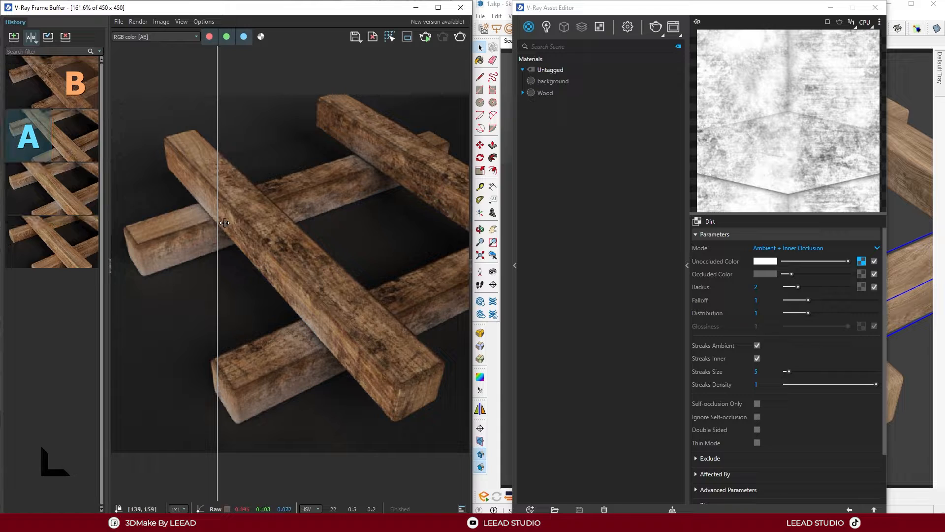
pyautogui.moveTo(221, 223)
pyautogui.mouseDown()
pyautogui.moveTo(117, 229)
pyautogui.moveTo(467, 237)
pyautogui.moveTo(117, 234)
pyautogui.moveTo(470, 246)
pyautogui.moveTo(99, 261)
pyautogui.moveTo(365, 273)
pyautogui.moveTo(300, 246)
pyautogui.mouseUp()
pyautogui.click(28, 189)
pyautogui.click(30, 36)
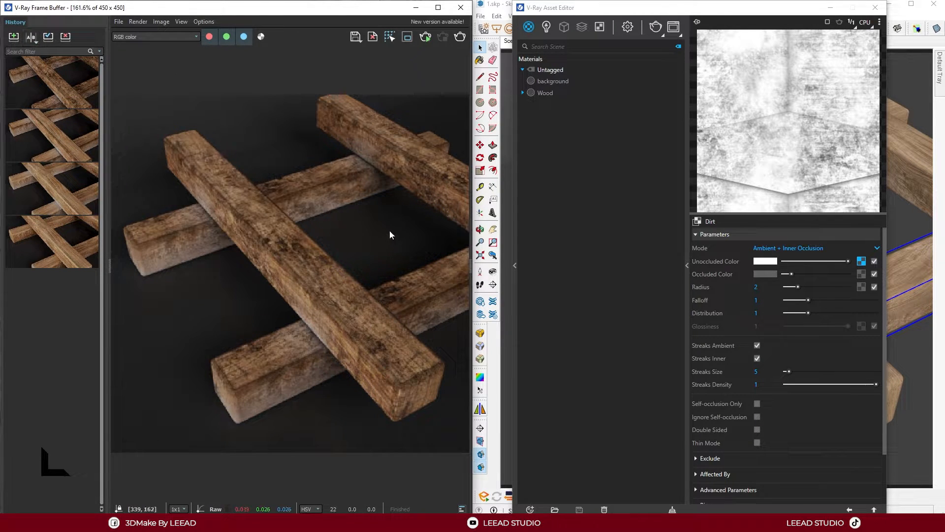
# Examine the dirt detail on the rendered beams enlarged in a maximized frame buffer, and restore the side-by-side layout
pyautogui.click(438, 7)
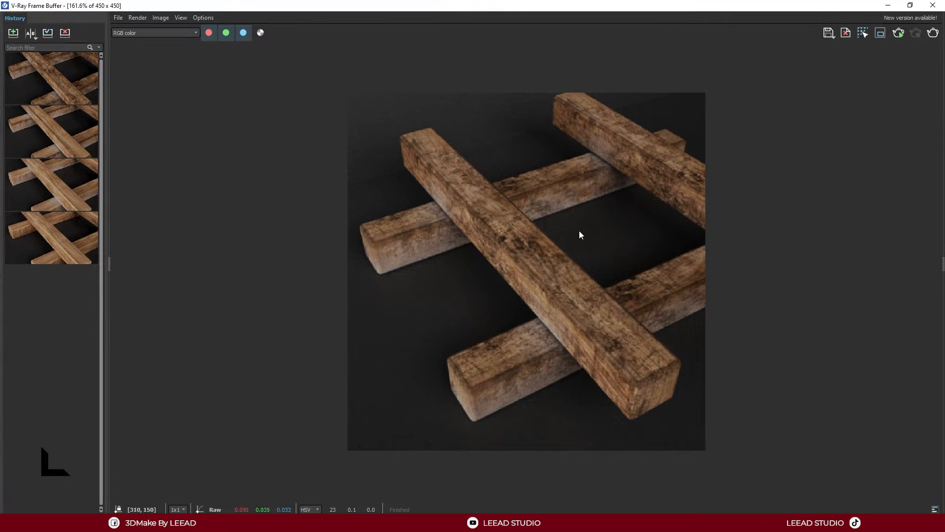
pyautogui.scroll(5, 550, 268)
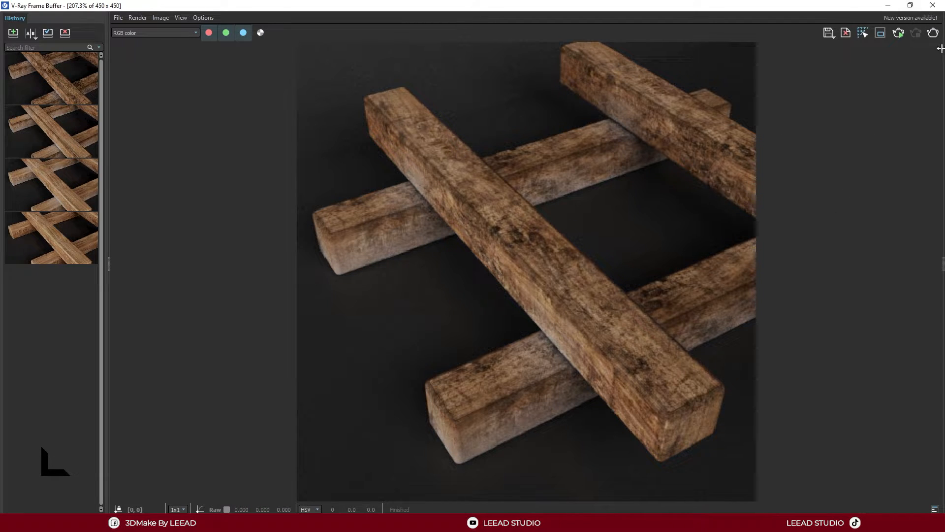
pyautogui.press('super+Left')
pyautogui.click(571, 120)
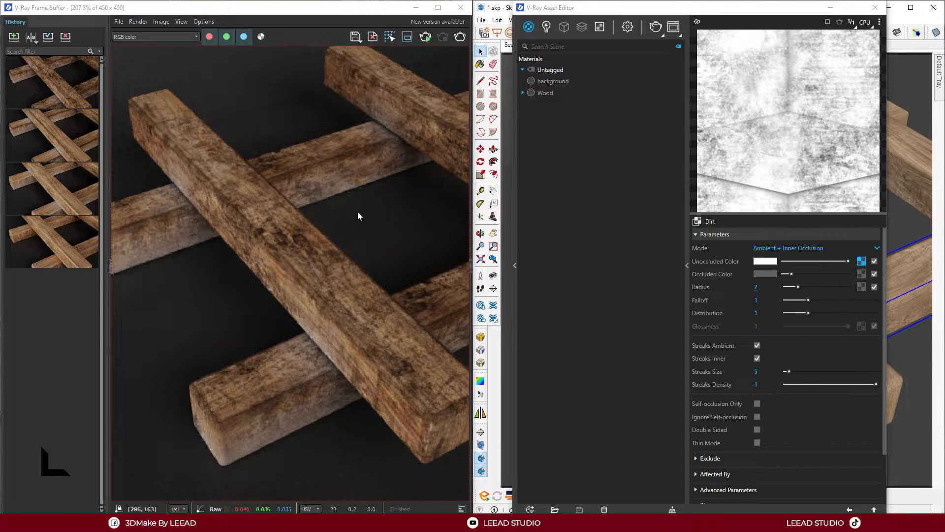
pyautogui.scroll(-2, 327, 264)
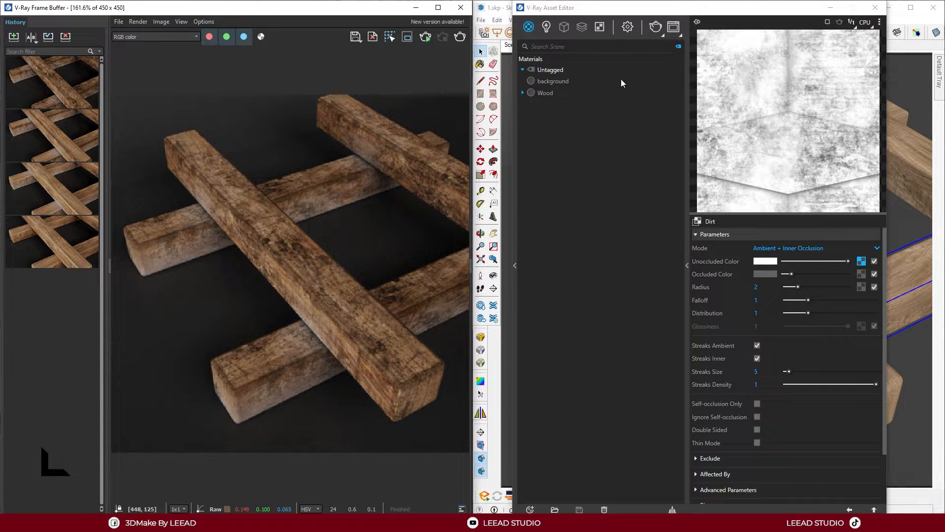
# Set the render output size to 800 x 800 and start an interactive render
pyautogui.click(628, 27)
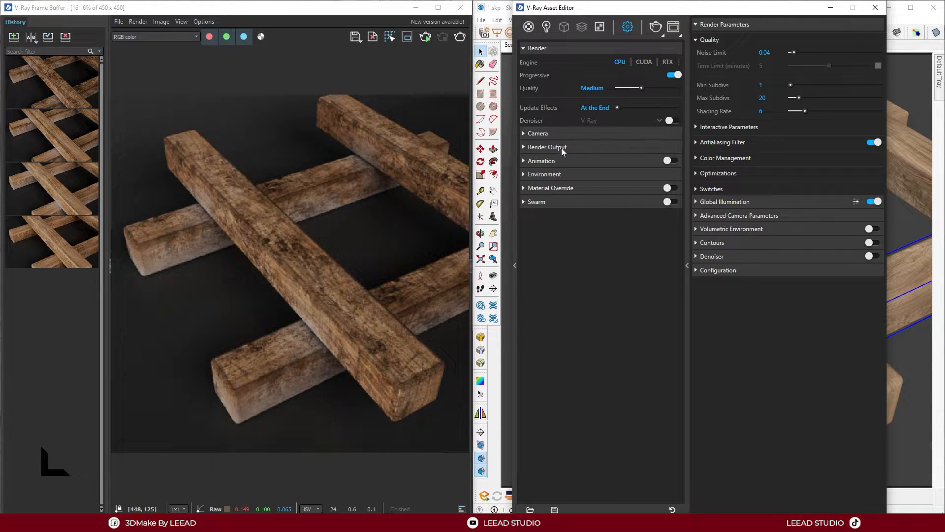
pyautogui.click(563, 148)
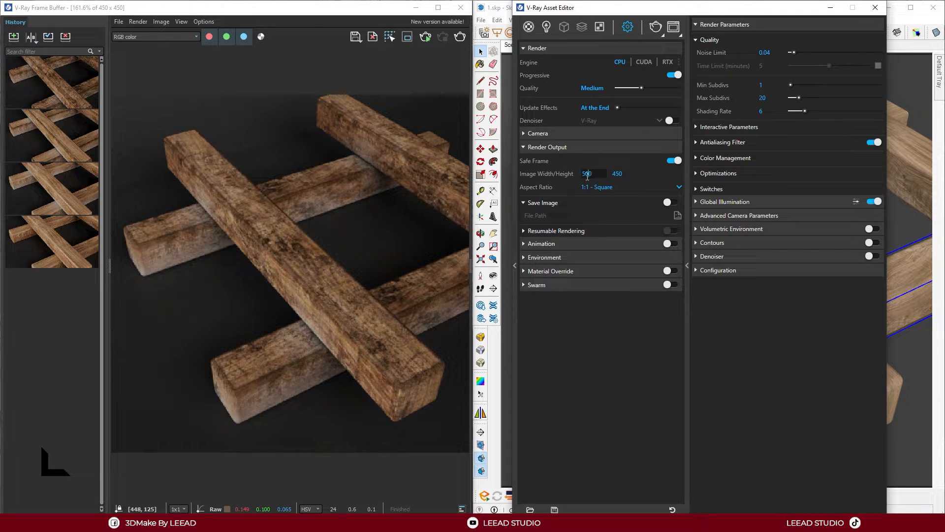
pyautogui.press('Return')
pyautogui.click(386, 236)
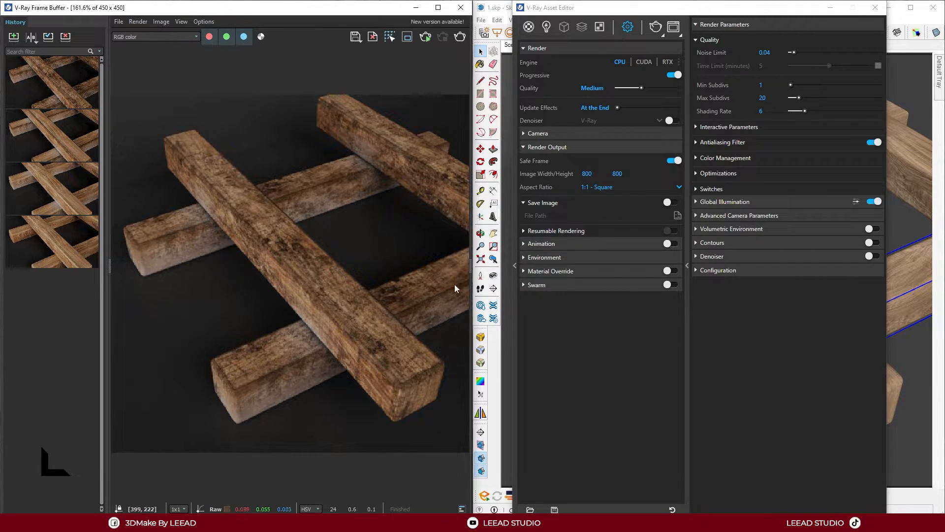
pyautogui.click(426, 37)
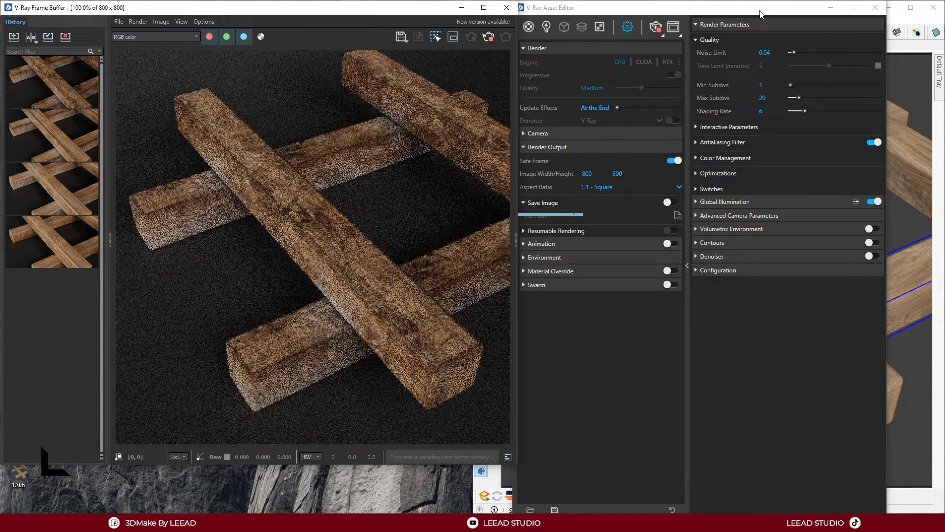
# Set the transfer function of the unoccluded color's bitmap to Custom Gamma Curve after trying Auto
pyautogui.click(529, 27)
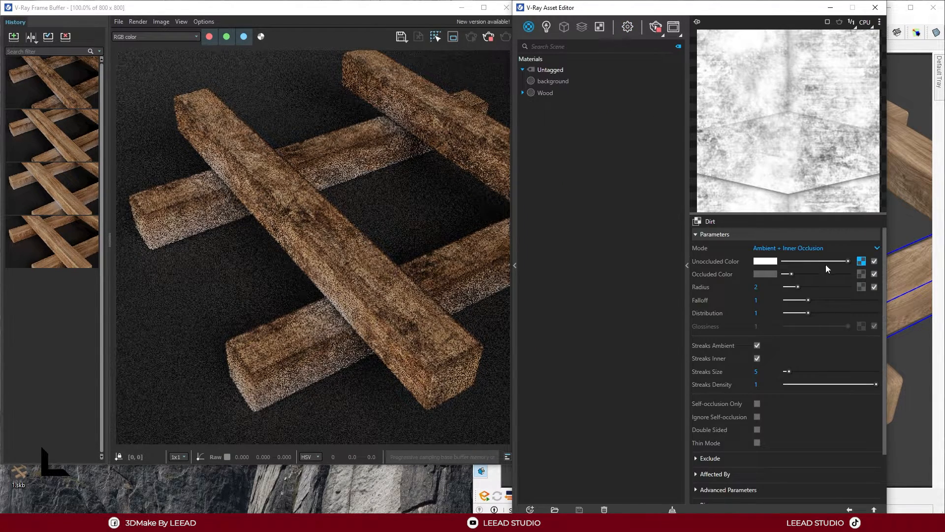
pyautogui.click(861, 261)
pyautogui.click(765, 260)
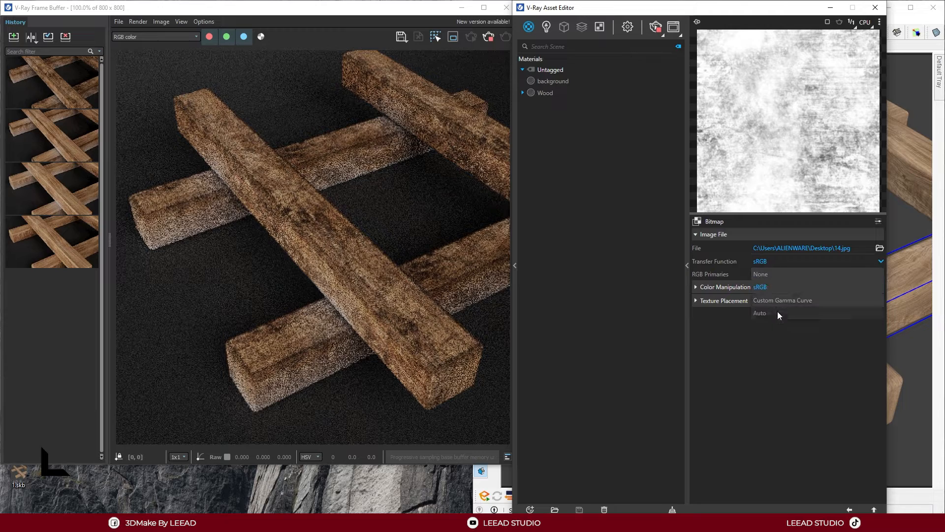
pyautogui.click(778, 312)
pyautogui.click(763, 264)
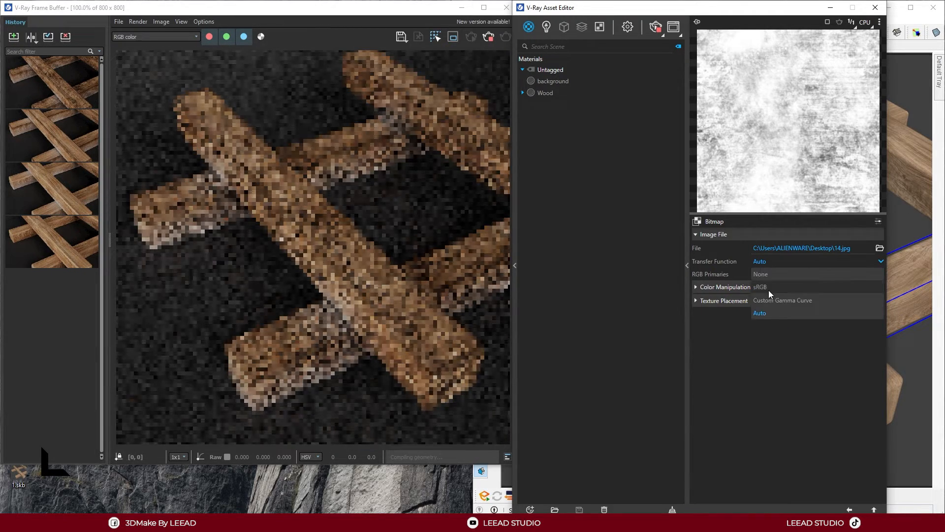
pyautogui.click(773, 299)
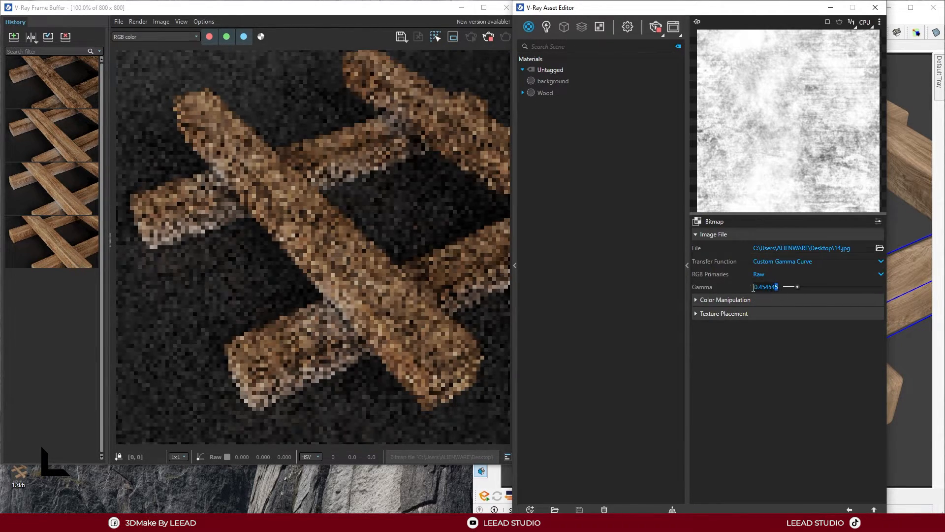
# Set the bitmap's gamma to 0.6 after entering 0.5
pyautogui.write('.5')
pyautogui.moveTo(770, 286); pyautogui.dragTo(721, 289)
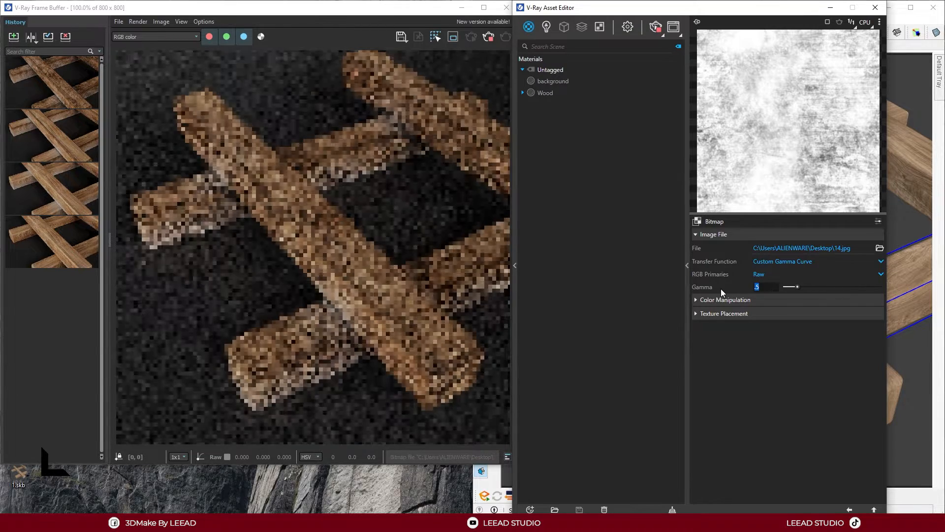
pyautogui.write('.6')
pyautogui.press('Return')
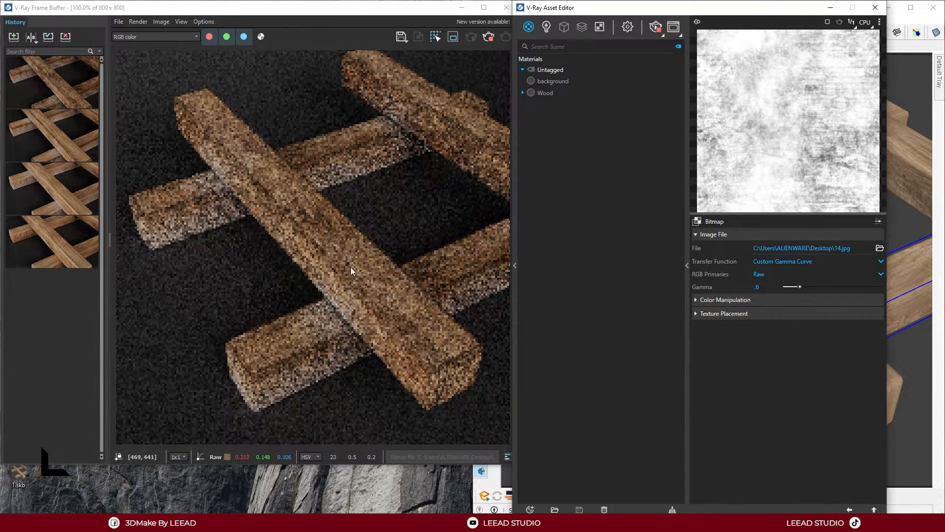
# Fit the frame buffer into the free half of the screen and return from the bitmap to the Dirt map's parameters
pyautogui.click(356, 10)
pyautogui.moveTo(256, 8); pyautogui.dragTo(0, 143)
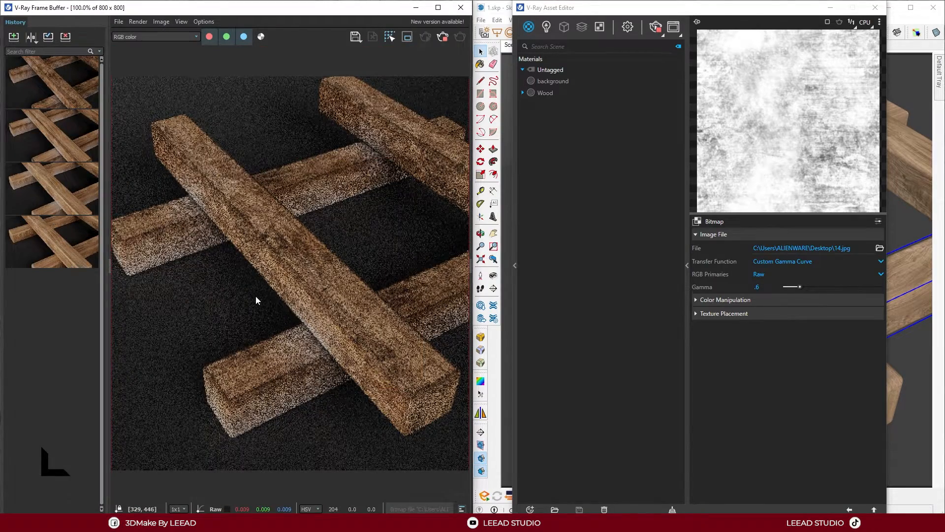
pyautogui.scroll(-1, 259, 297)
pyautogui.click(798, 13)
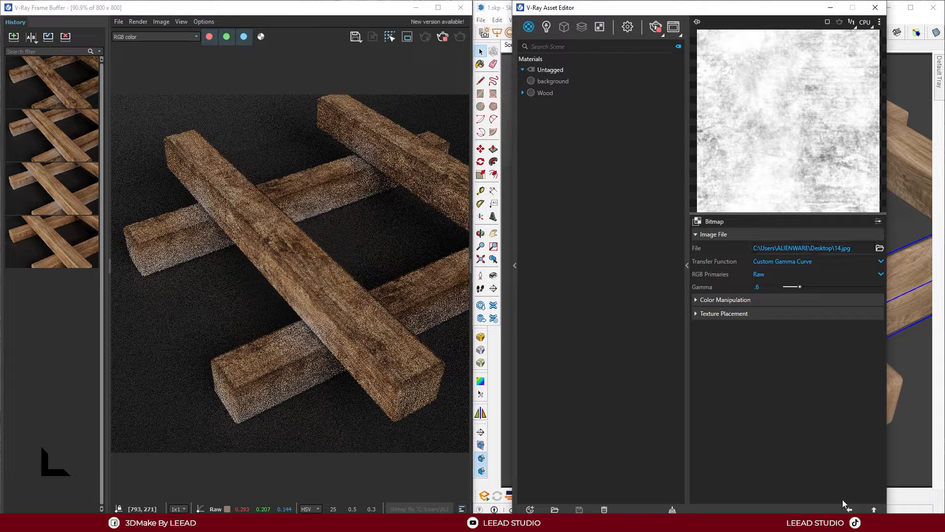
pyautogui.click(850, 510)
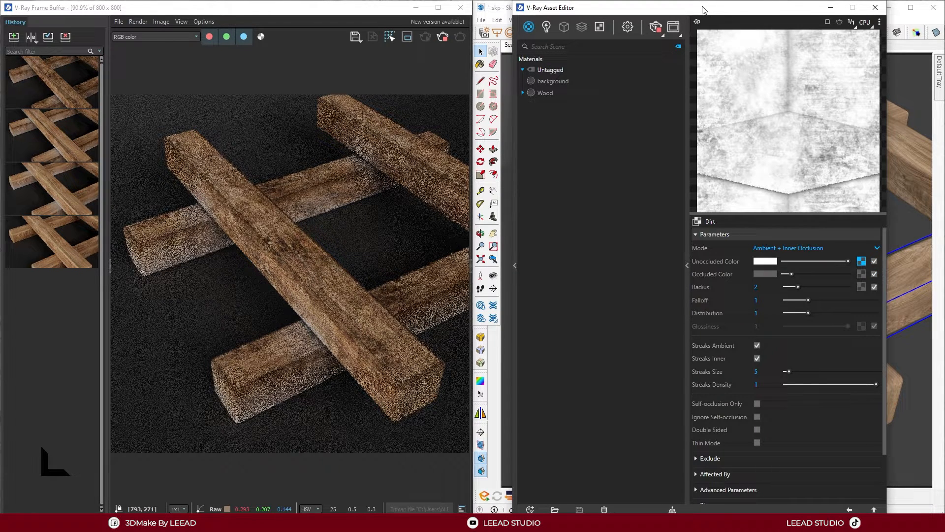
# Examine the dirt and grunge on the lower beam's end close up in the interactive render, and review the Dirt map's parameters
pyautogui.moveTo(704, 10)
pyautogui.mouseDown()
pyautogui.moveTo(670, 109)
pyautogui.moveTo(544, 170)
pyautogui.moveTo(627, 437)
pyautogui.mouseUp()
pyautogui.scroll(5, 752, 402)
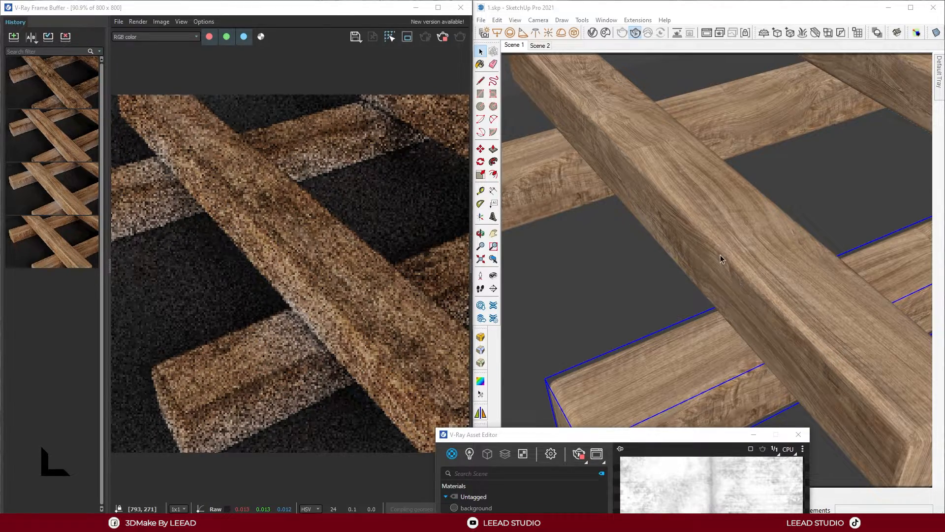
pyautogui.scroll(-5, 679, 259)
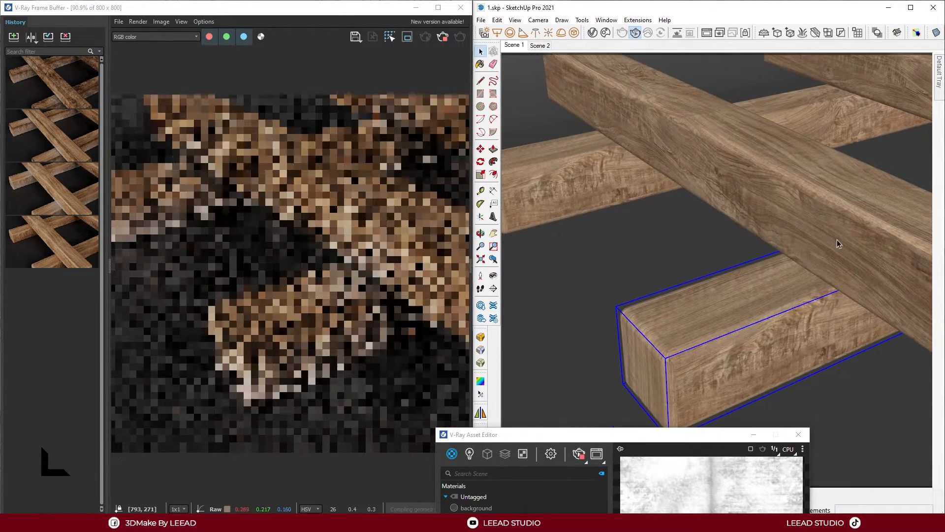
pyautogui.scroll(2, 839, 244)
pyautogui.keyDown('shift'); pyautogui.moveTo(804, 244); pyautogui.dragTo(741, 158, button='middle'); pyautogui.keyUp('shift')
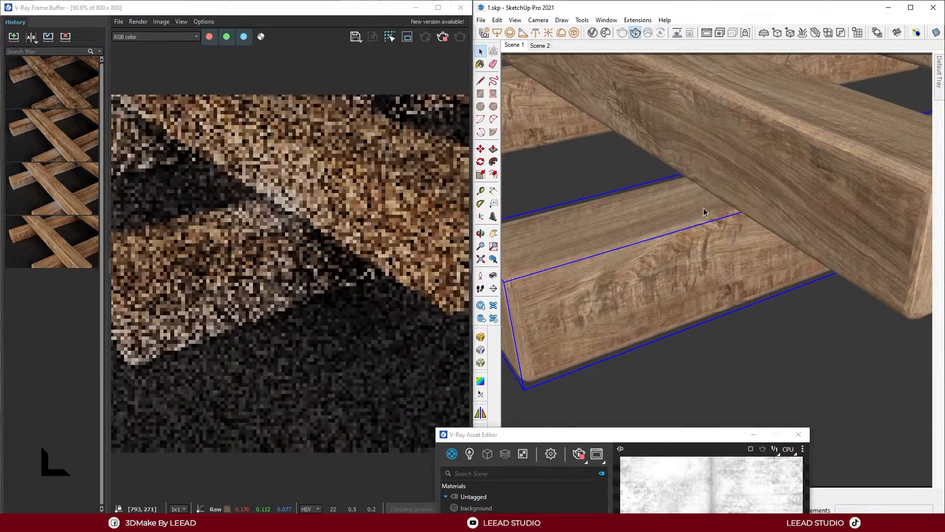
pyautogui.keyDown('shift'); pyautogui.moveTo(698, 224); pyautogui.dragTo(788, 238, button='middle'); pyautogui.keyUp('shift')
pyautogui.scroll(5, 789, 237)
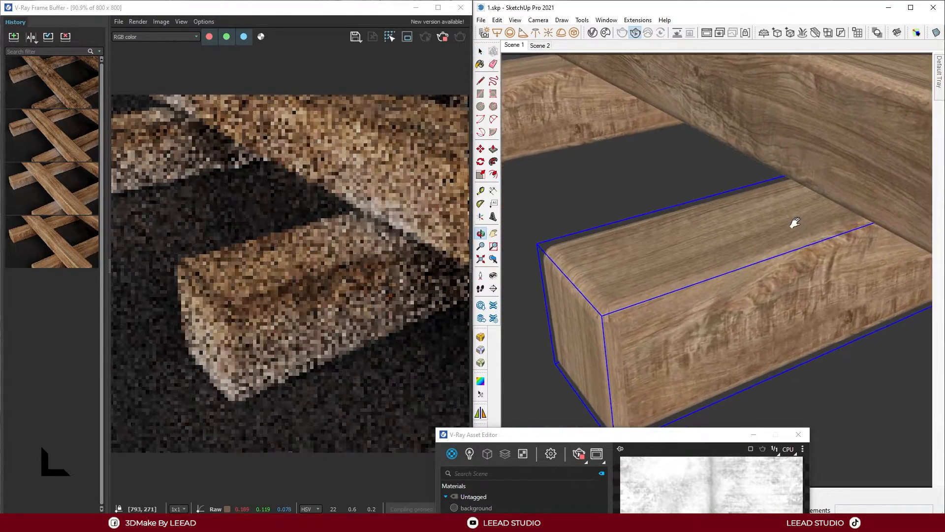
pyautogui.scroll(-1, 785, 220)
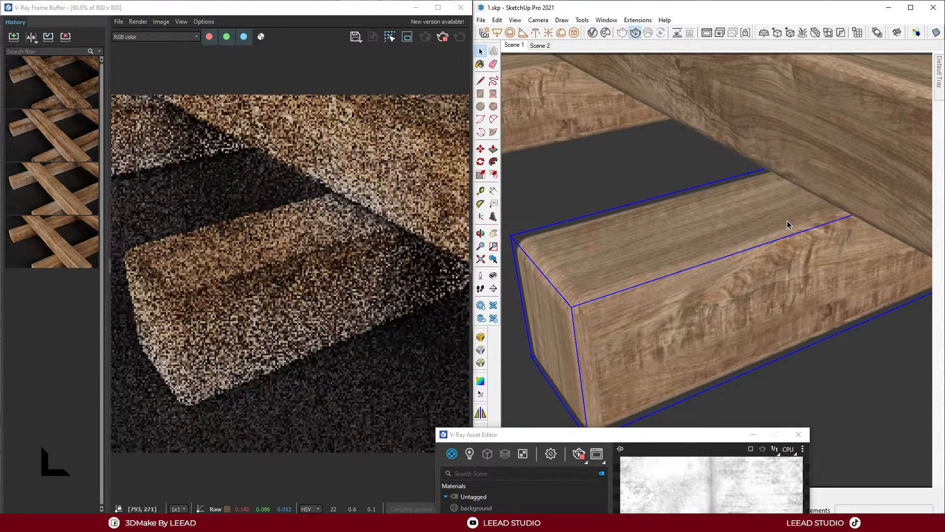
pyautogui.keyDown('shift'); pyautogui.moveTo(785, 220); pyautogui.dragTo(793, 224, button='middle'); pyautogui.keyUp('shift')
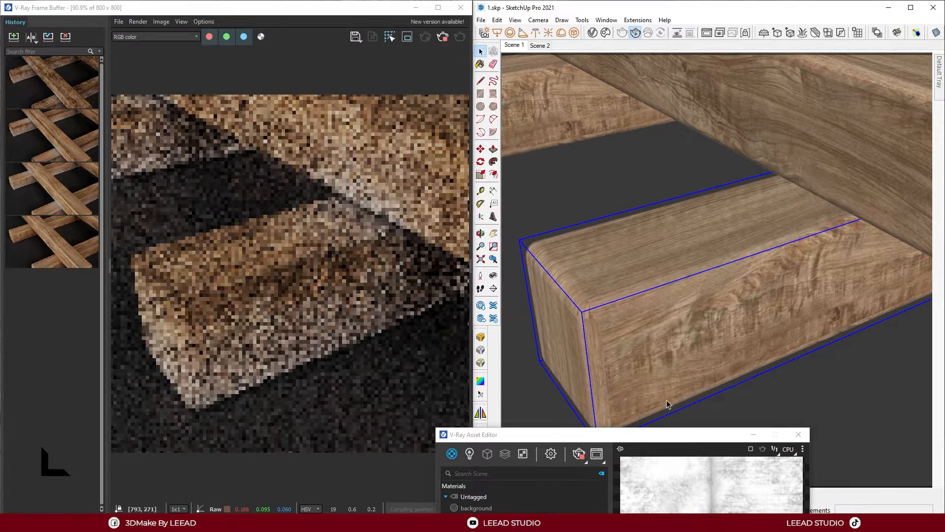
pyautogui.moveTo(637, 442)
pyautogui.mouseDown()
pyautogui.moveTo(760, 75)
pyautogui.moveTo(733, 53)
pyautogui.moveTo(718, 16)
pyautogui.mouseUp()
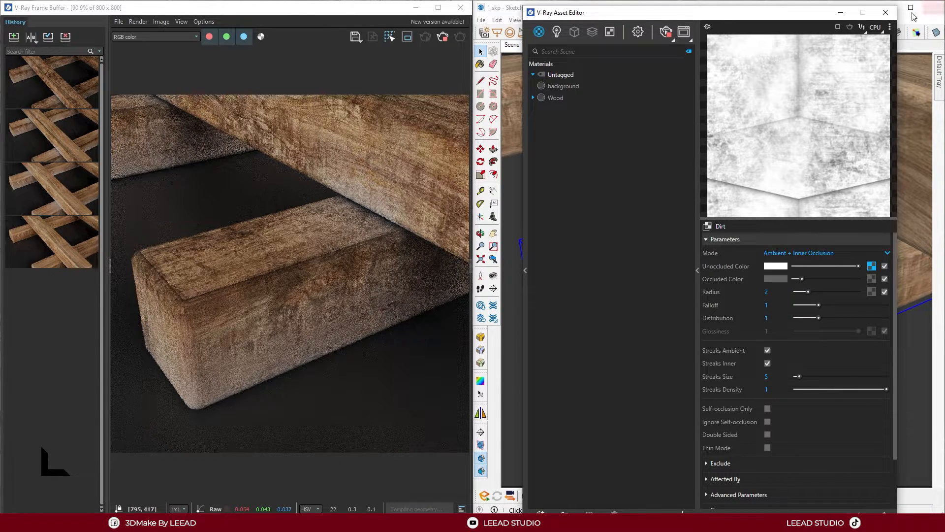
pyautogui.moveTo(809, 16)
pyautogui.mouseDown()
pyautogui.moveTo(682, 352)
pyautogui.moveTo(745, 439)
pyautogui.mouseUp()
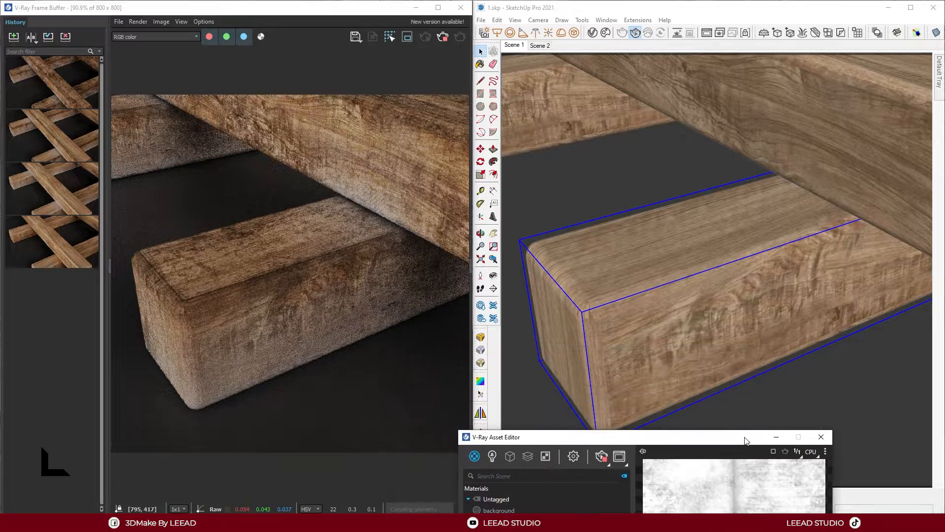
# Inspect the dirt on the beam faces and at their crossings in the interactive render from several angles and distances
pyautogui.moveTo(569, 128)
pyautogui.mouseDown(button='middle')
pyautogui.moveTo(682, 231)
pyautogui.moveTo(638, 202)
pyautogui.moveTo(802, 218)
pyautogui.moveTo(809, 270)
pyautogui.moveTo(817, 263)
pyautogui.moveTo(715, 287)
pyautogui.moveTo(804, 211)
pyautogui.moveTo(731, 141)
pyautogui.moveTo(767, 165)
pyautogui.moveTo(766, 181)
pyautogui.mouseUp(button='middle')
pyautogui.press('space')
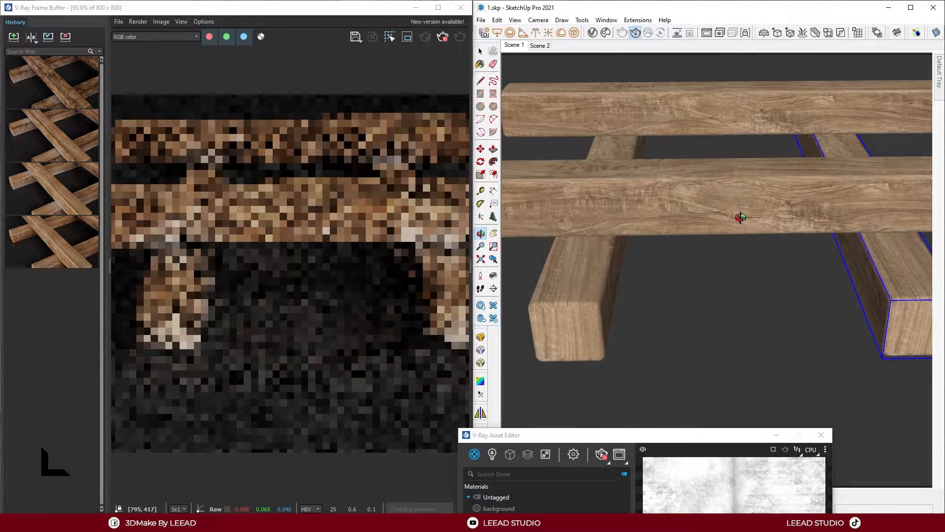
pyautogui.moveTo(740, 217); pyautogui.dragTo(827, 271)
pyautogui.press('space')
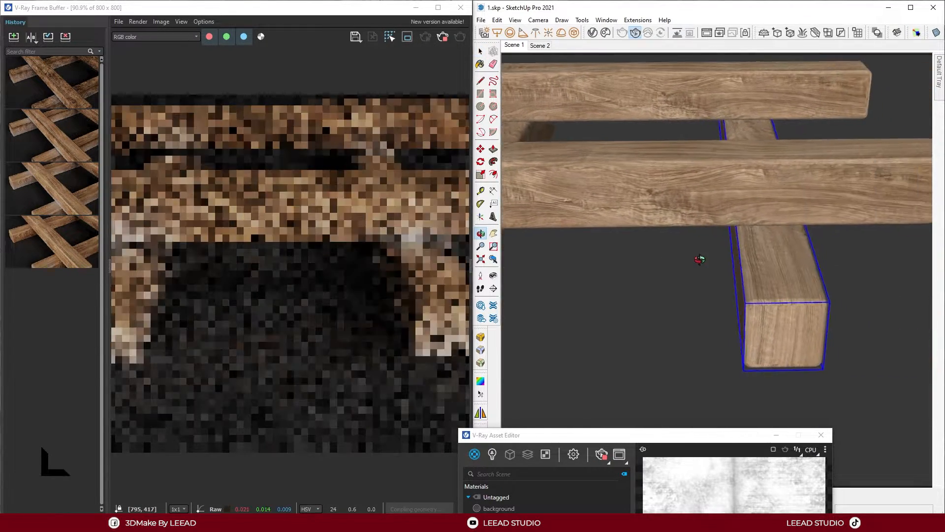
pyautogui.moveTo(700, 260)
pyautogui.mouseDown()
pyautogui.moveTo(626, 308)
pyautogui.moveTo(666, 255)
pyautogui.moveTo(703, 239)
pyautogui.moveTo(714, 274)
pyautogui.mouseUp()
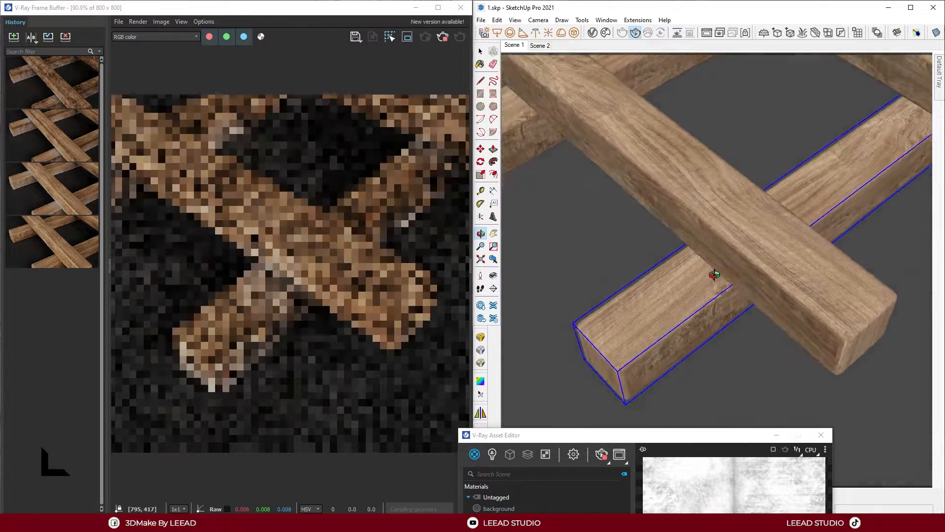
pyautogui.moveTo(715, 275); pyautogui.dragTo(663, 283, button='middle')
pyautogui.moveTo(753, 289); pyautogui.dragTo(690, 143, button='middle')
pyautogui.scroll(4, 666, 264)
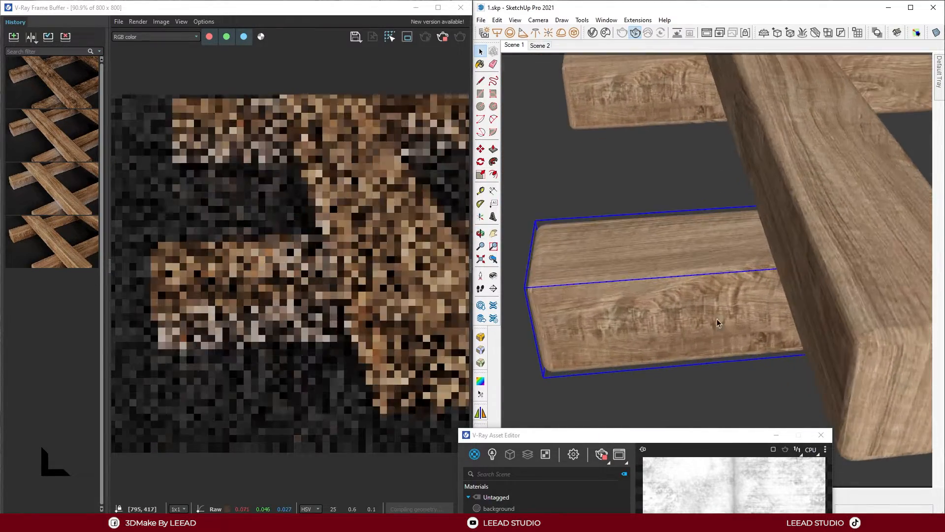
pyautogui.moveTo(718, 323)
pyautogui.mouseDown(button='middle')
pyautogui.moveTo(616, 251)
pyautogui.moveTo(841, 297)
pyautogui.moveTo(819, 310)
pyautogui.moveTo(791, 295)
pyautogui.moveTo(733, 196)
pyautogui.moveTo(837, 205)
pyautogui.moveTo(684, 213)
pyautogui.moveTo(811, 217)
pyautogui.moveTo(624, 243)
pyautogui.moveTo(804, 178)
pyautogui.moveTo(799, 152)
pyautogui.moveTo(646, 246)
pyautogui.moveTo(593, 257)
pyautogui.mouseUp(button='middle')
pyautogui.scroll(2, 671, 197)
pyautogui.scroll(4, 774, 120)
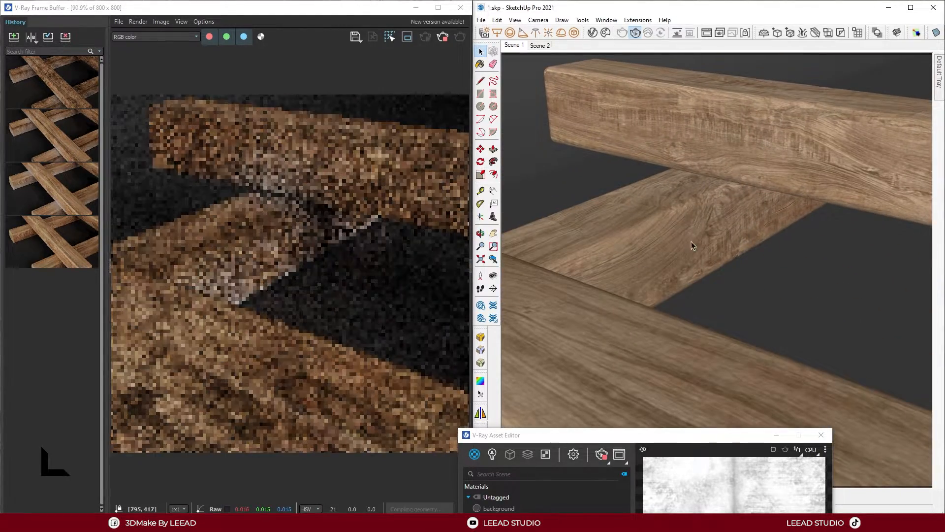
pyautogui.scroll(-3, 691, 245)
pyautogui.moveTo(628, 297)
pyautogui.mouseDown(button='middle')
pyautogui.moveTo(793, 287)
pyautogui.moveTo(783, 299)
pyautogui.mouseUp(button='middle')
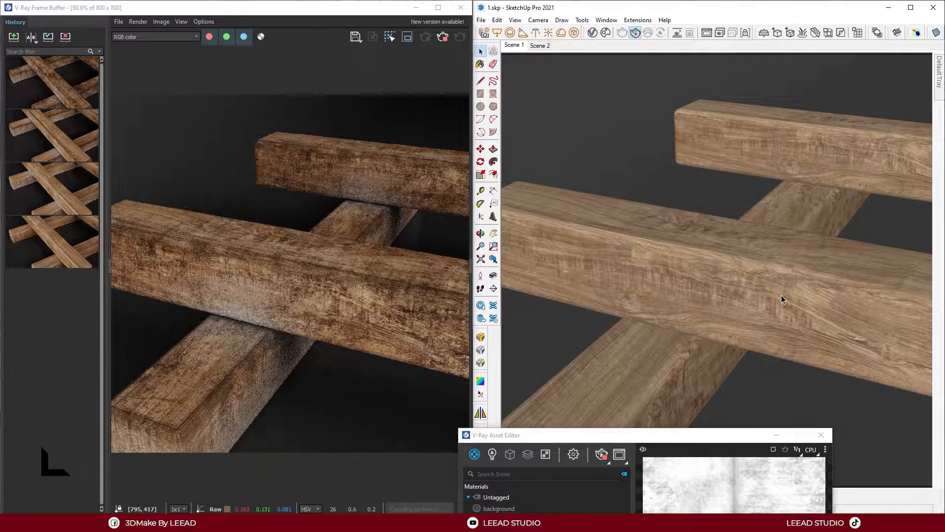
pyautogui.scroll(-5, 626, 242)
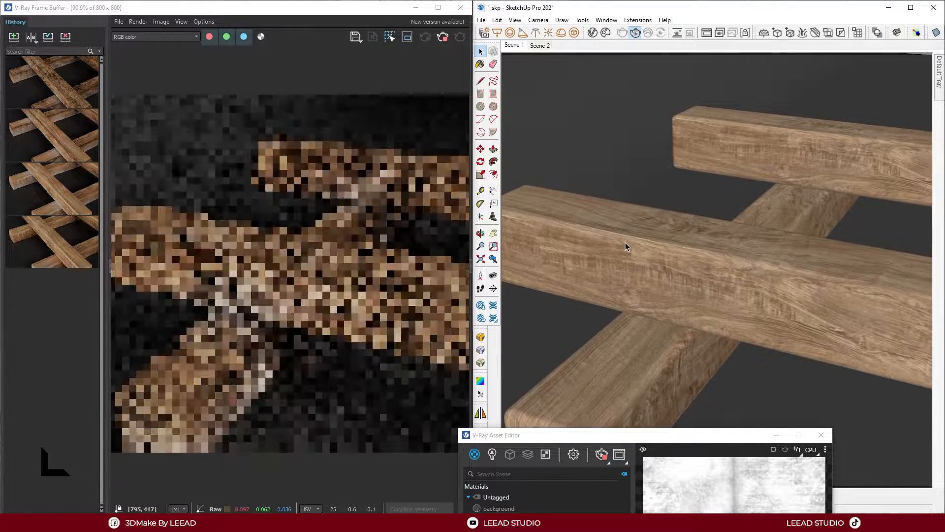
pyautogui.moveTo(627, 241)
pyautogui.mouseDown(button='middle')
pyautogui.moveTo(666, 240)
pyautogui.moveTo(679, 256)
pyautogui.moveTo(710, 211)
pyautogui.moveTo(735, 235)
pyautogui.moveTo(595, 220)
pyautogui.moveTo(619, 261)
pyautogui.moveTo(721, 281)
pyautogui.moveTo(714, 276)
pyautogui.mouseUp(button='middle')
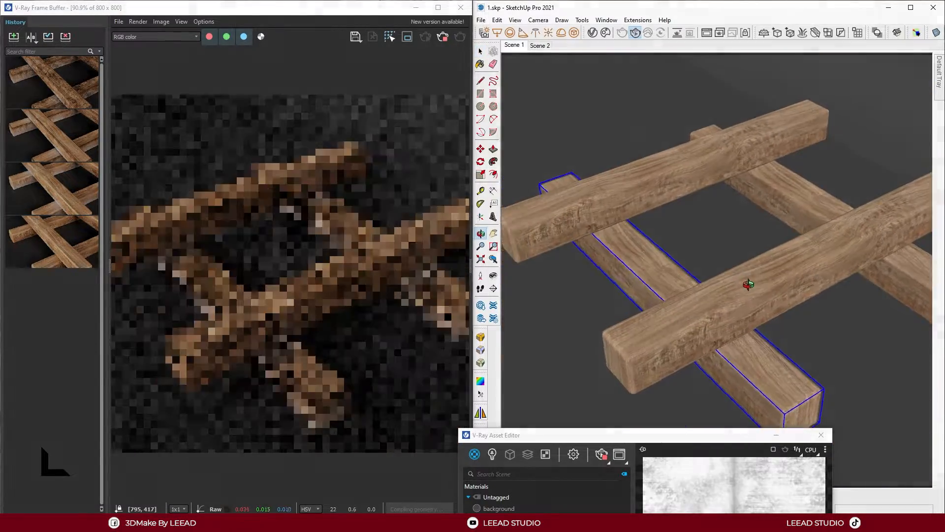